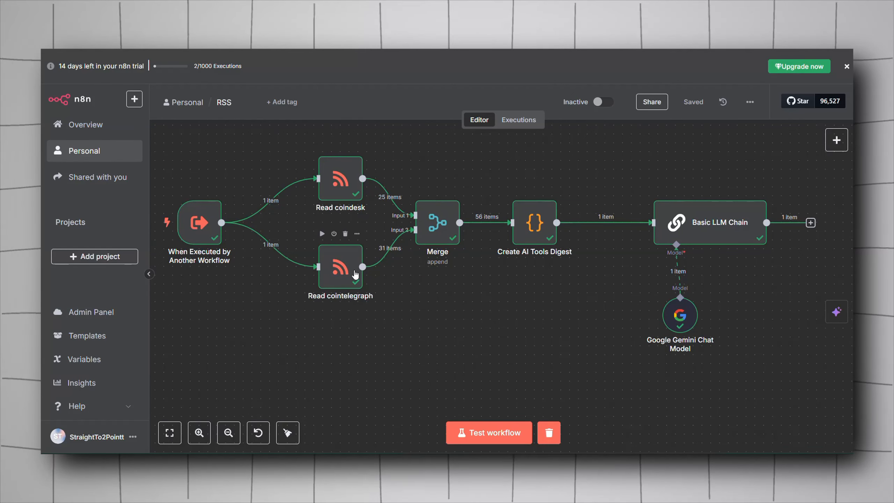
# Step: Examine the JavaScript and news digest output of the Create AI Tools Digest code node
pyautogui.moveTo(440, 303); pyautogui.dragTo(388, 302)
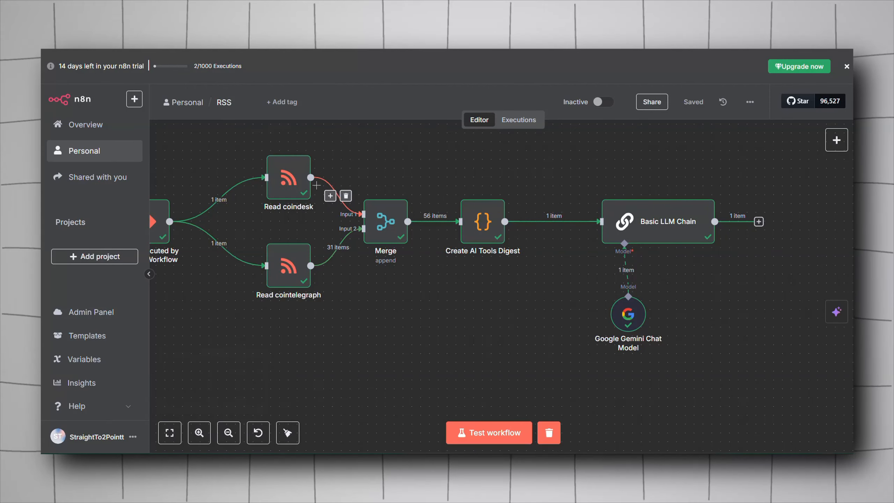
pyautogui.moveTo(444, 280); pyautogui.dragTo(431, 308)
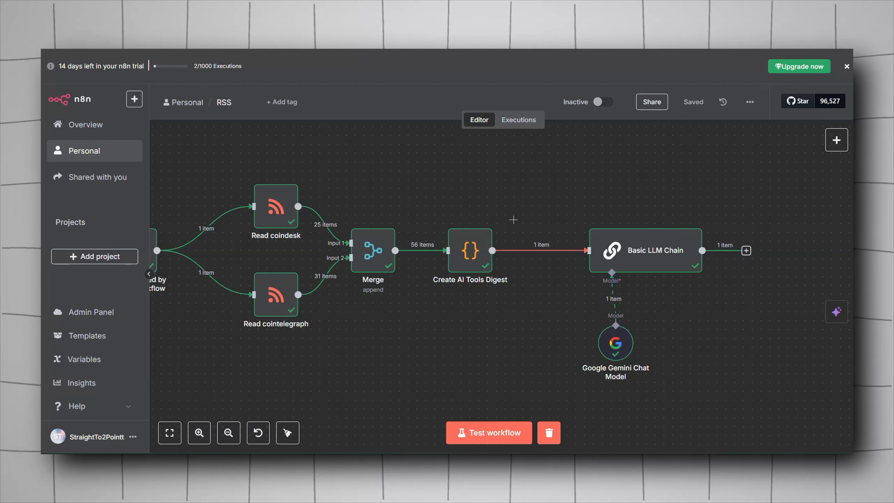
pyautogui.scroll(-1, 513, 219)
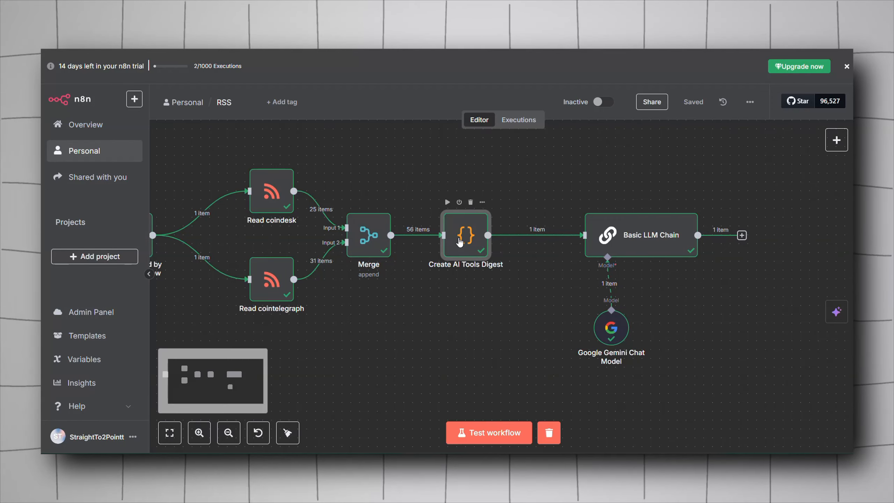
pyautogui.doubleClick(460, 243)
pyautogui.scroll(-5, 456, 272)
pyautogui.scroll(5, 455, 273)
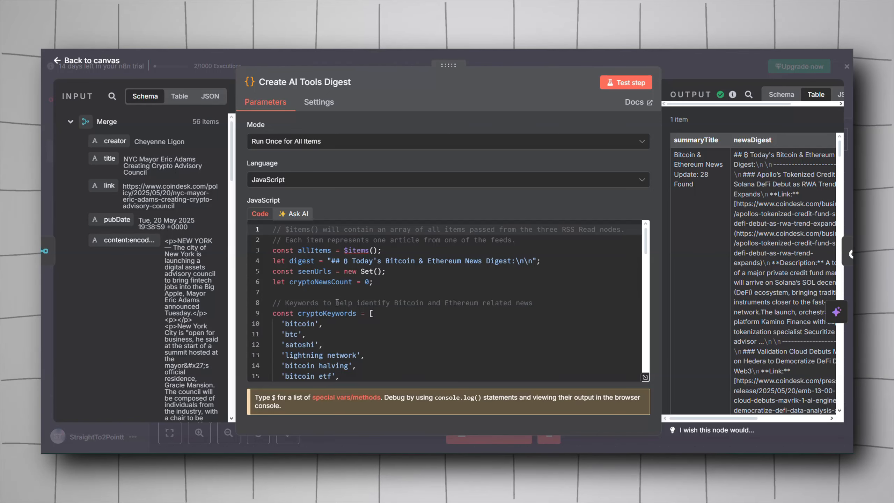
pyautogui.scroll(-20, 337, 302)
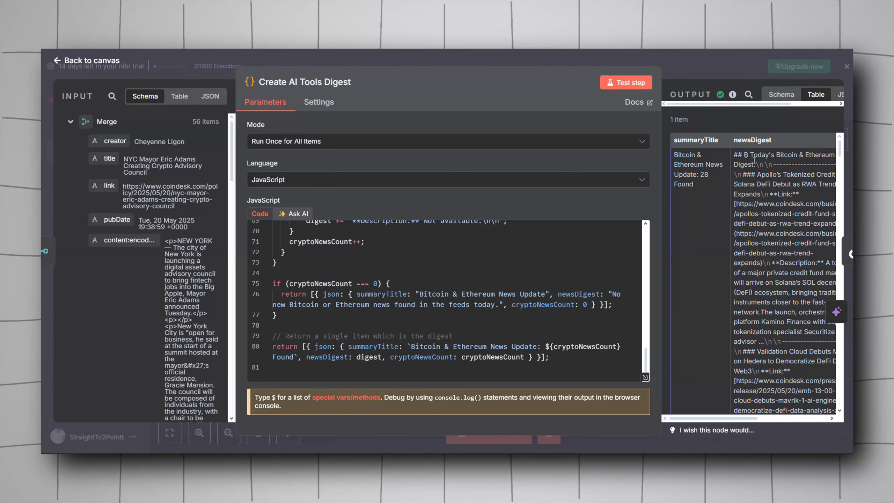
pyautogui.moveTo(754, 162); pyautogui.dragTo(776, 251)
pyautogui.click(777, 227)
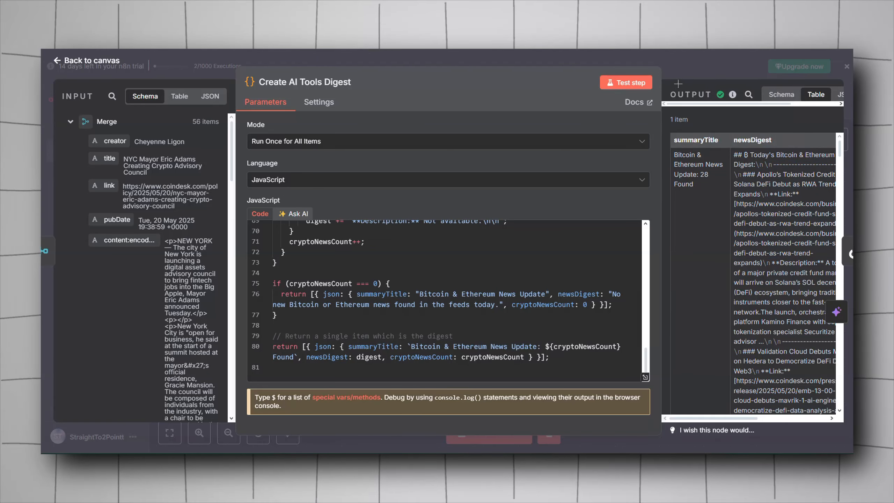
pyautogui.click(673, 67)
# Step: Review the Basic LLM Chain's prompt and system message, and the settings of its connected Google Gemini Chat Model
pyautogui.moveTo(505, 173); pyautogui.dragTo(490, 175)
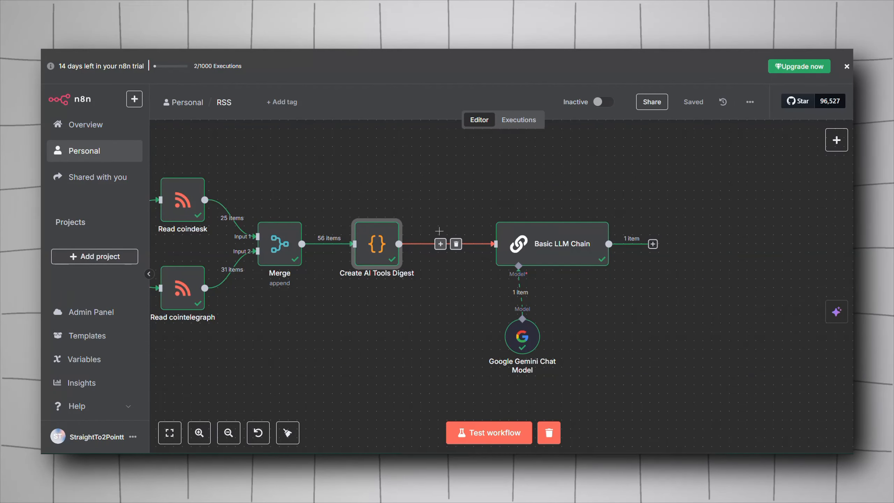
pyautogui.click(441, 301)
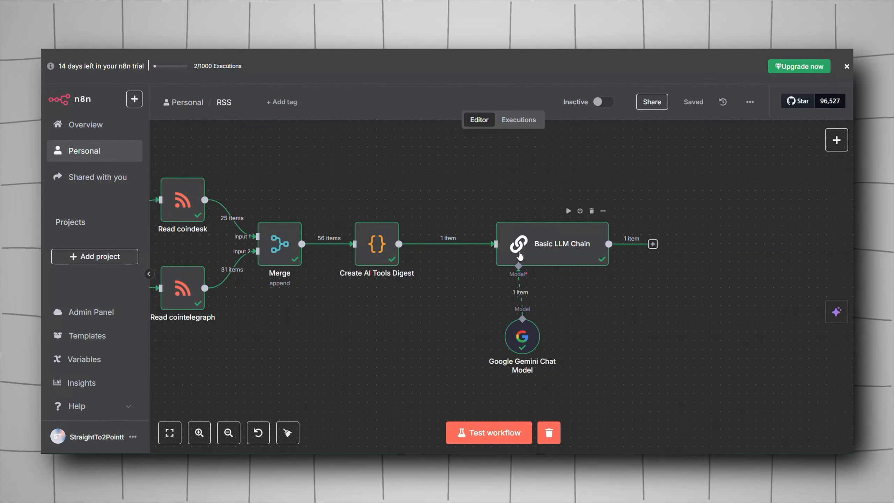
pyautogui.doubleClick(520, 256)
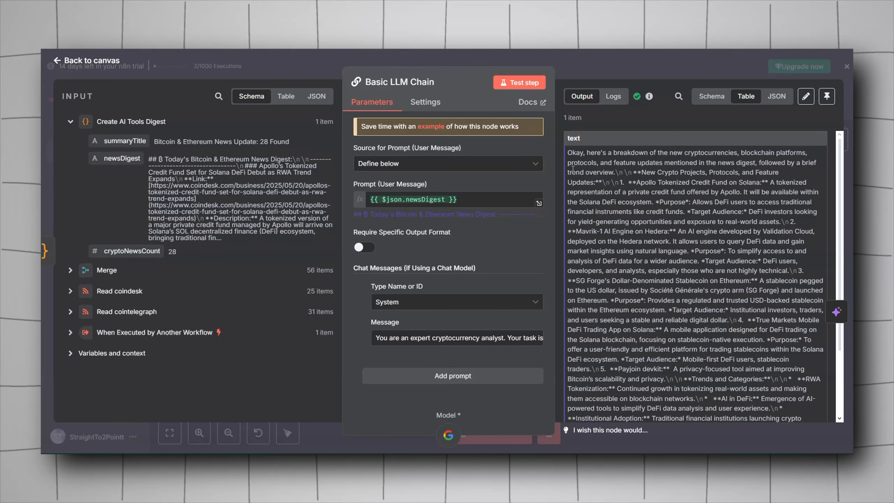
pyautogui.click(539, 330)
pyautogui.moveTo(186, 179); pyautogui.dragTo(234, 182)
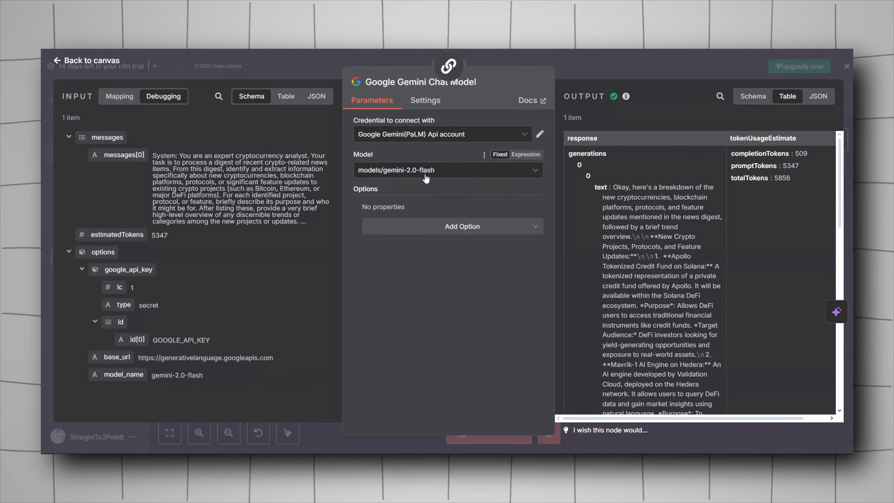
pyautogui.click(318, 69)
pyautogui.moveTo(511, 156); pyautogui.dragTo(542, 158)
pyautogui.moveTo(600, 141); pyautogui.dragTo(560, 150)
pyautogui.moveTo(347, 176); pyautogui.dragTo(458, 169)
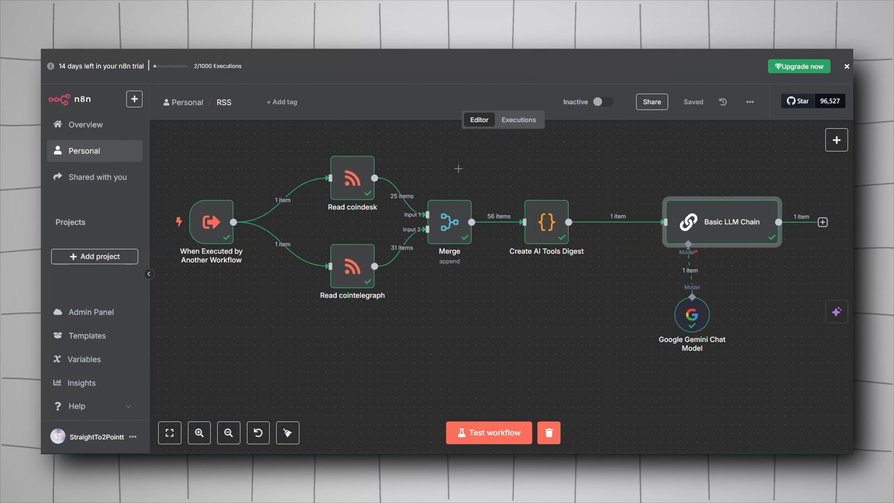
pyautogui.moveTo(458, 169); pyautogui.dragTo(562, 179)
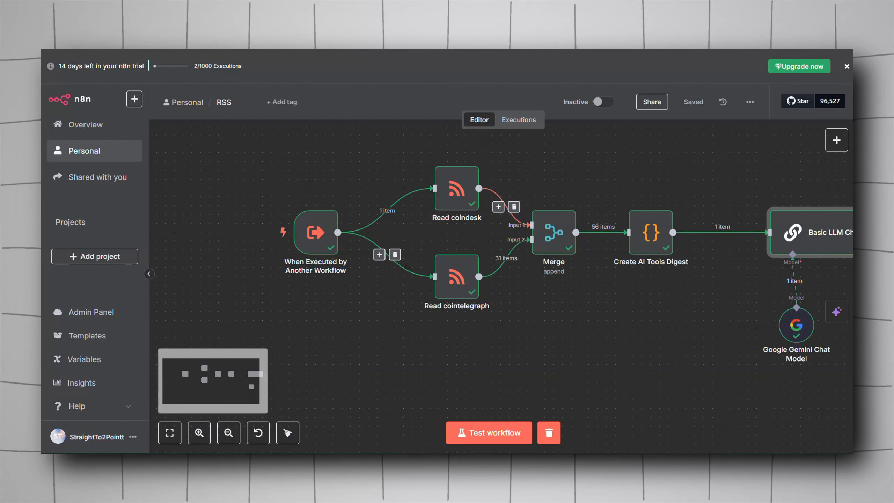
pyautogui.moveTo(309, 236)
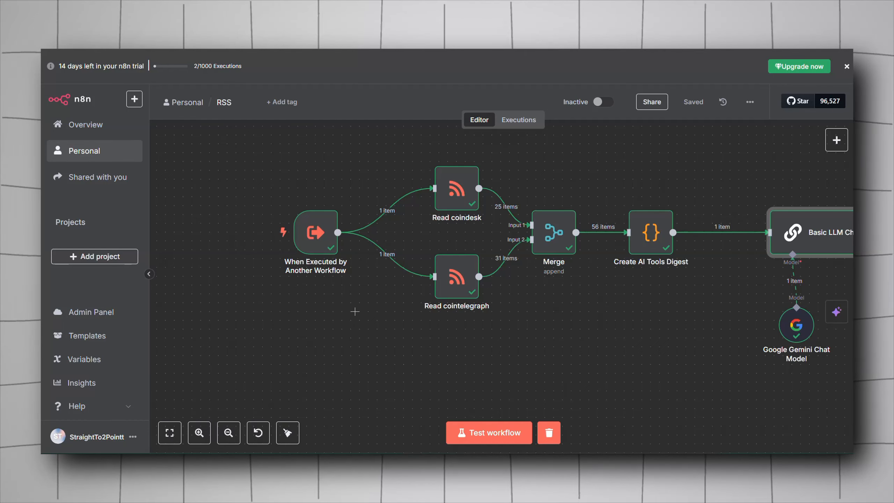
pyautogui.moveTo(338, 268)
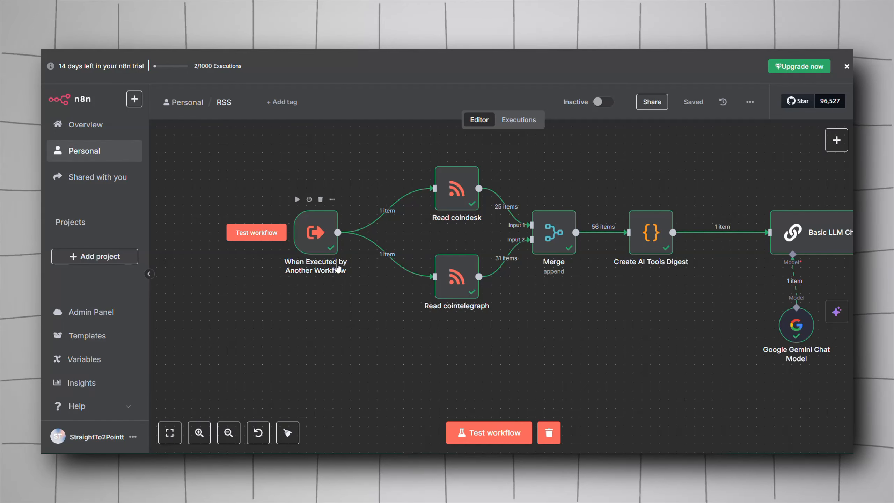
# Step: Search the available nodes for "exec" and view the Execute Sub-workflow actions and triggers without adding one
pyautogui.scroll(-2, 309, 306)
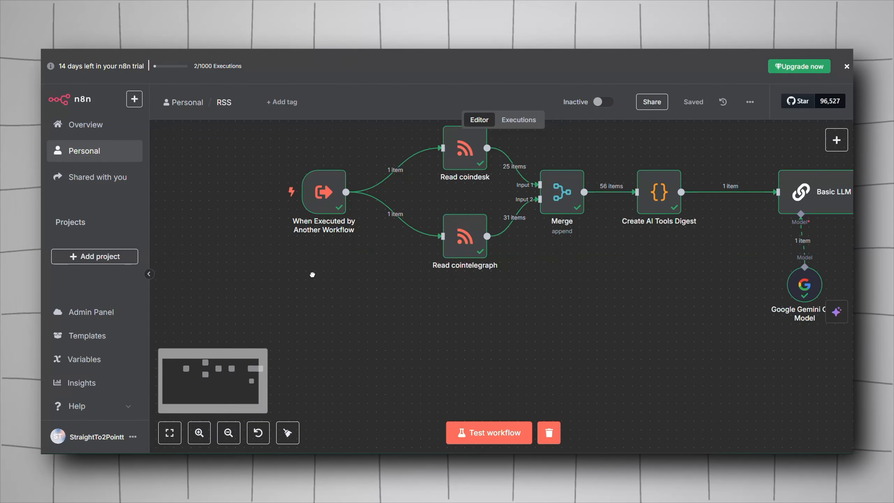
pyautogui.rightClick(302, 300)
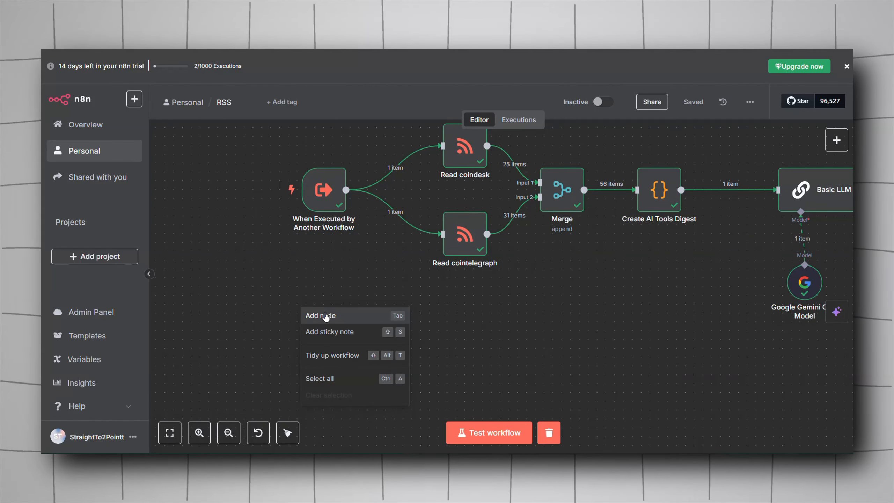
pyautogui.click(325, 316)
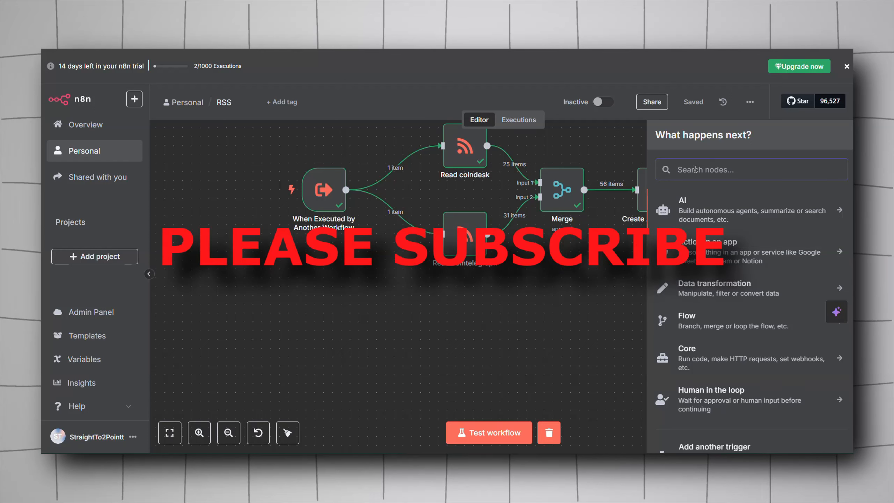
pyautogui.write('exec')
pyautogui.click(686, 241)
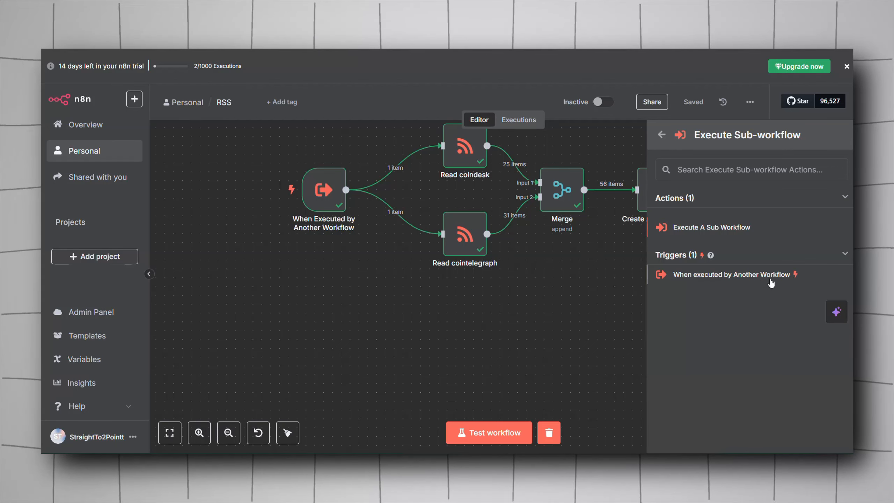
pyautogui.click(559, 298)
# Step: Open the When Executed by Another Workflow trigger and check its input data mode
pyautogui.doubleClick(368, 242)
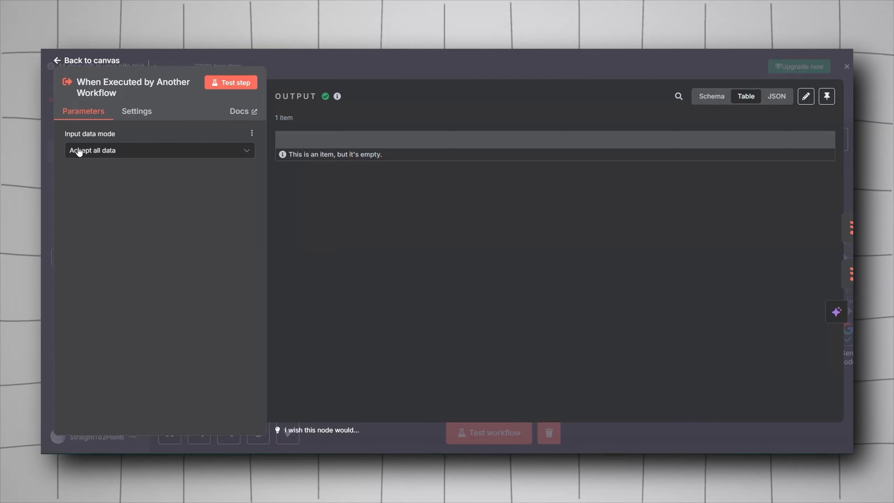
pyautogui.click(113, 151)
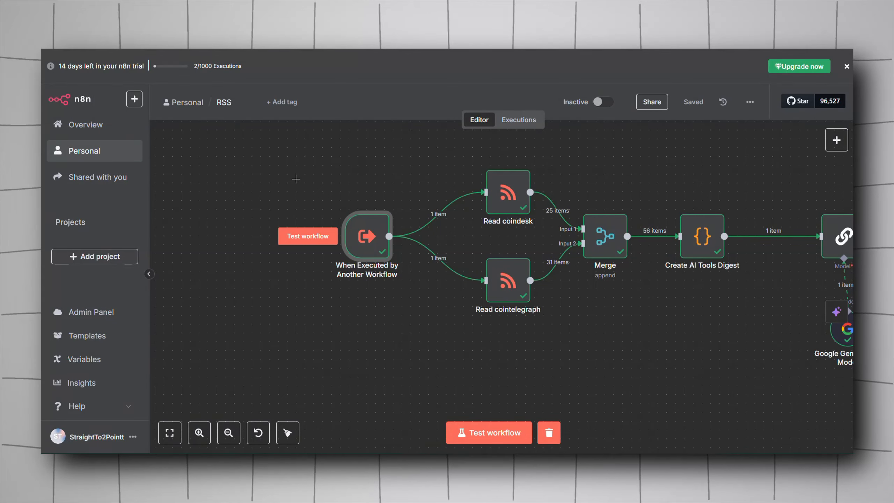
# Step: Move the When Executed by Another Workflow trigger farther away from the two RSS read nodes
pyautogui.hscroll(3, 375, 192)
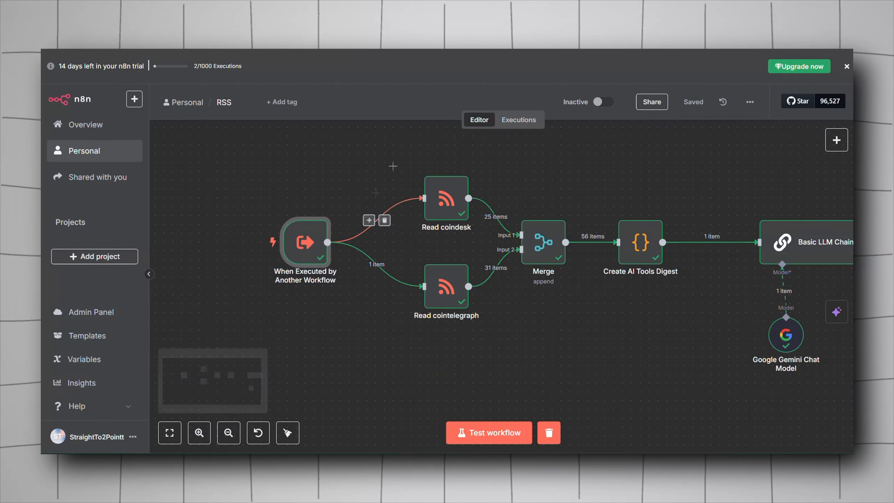
pyautogui.moveTo(300, 246); pyautogui.dragTo(230, 246)
pyautogui.moveTo(280, 173); pyautogui.dragTo(266, 192)
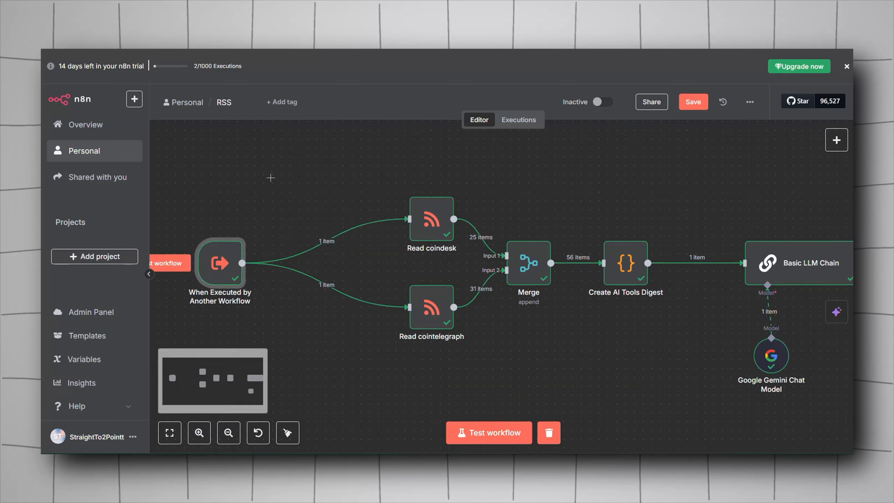
pyautogui.moveTo(284, 321); pyautogui.dragTo(365, 319)
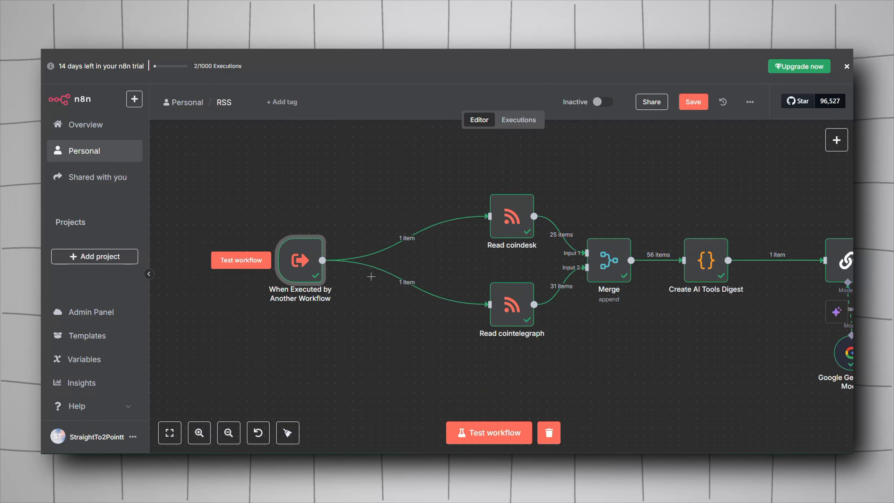
pyautogui.moveTo(375, 250)
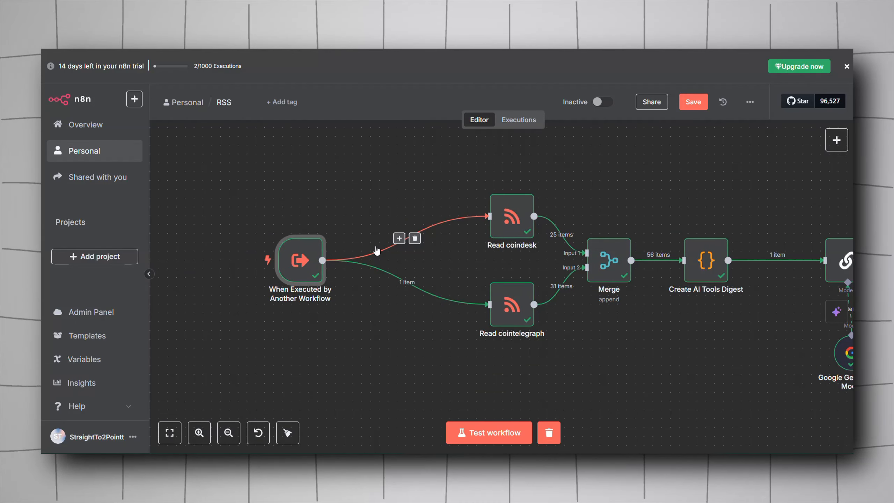
# Step: Recheck the trigger's input data mode, return to the canvas and save the RSS workflow
pyautogui.doubleClick(299, 261)
pyautogui.click(154, 151)
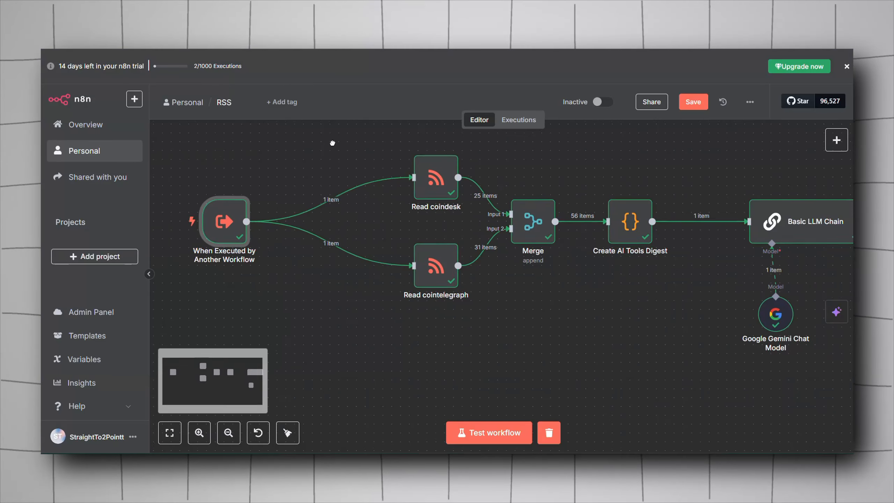
pyautogui.moveTo(331, 142); pyautogui.dragTo(303, 188)
pyautogui.scroll(-3, 359, 180)
pyautogui.click(697, 98)
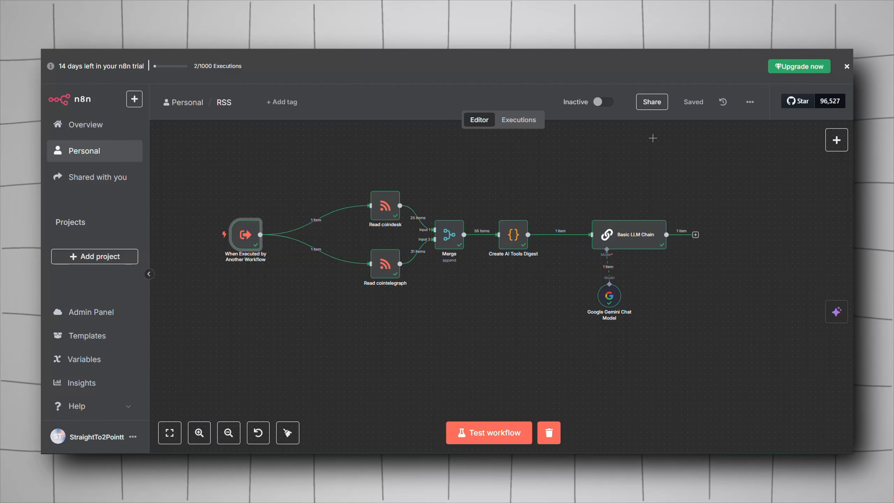
# Step: Examine the MCP workflow's AI Agent1 chain with its chat model and tool, and the separate rss get server trigger
pyautogui.moveTo(410, 223)
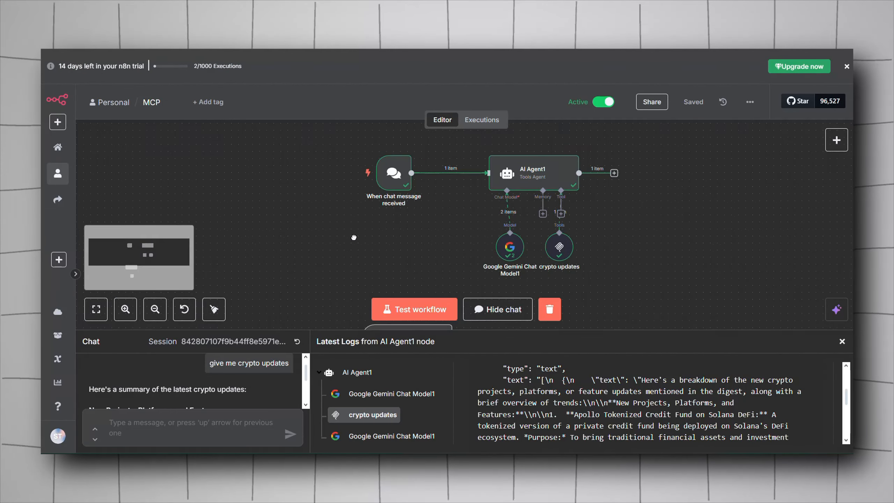
pyautogui.scroll(1, 354, 238)
pyautogui.moveTo(369, 224); pyautogui.dragTo(296, 247)
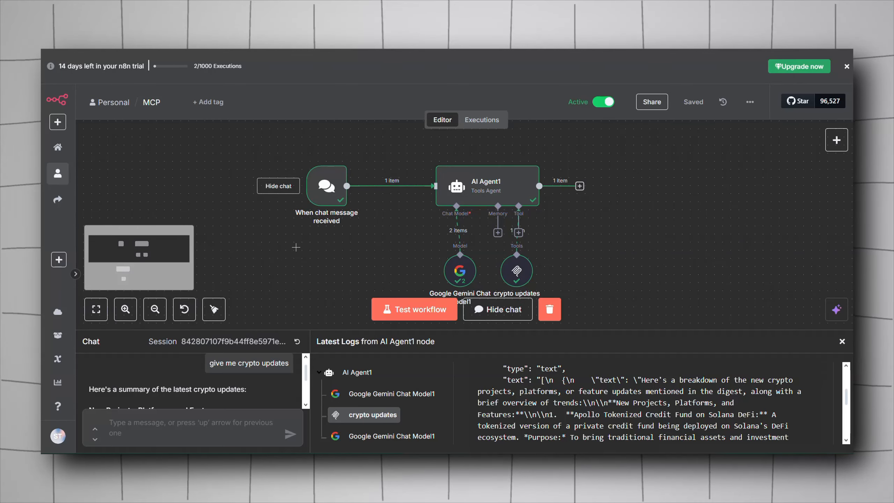
pyautogui.moveTo(313, 299); pyautogui.dragTo(243, 281)
pyautogui.moveTo(188, 123); pyautogui.dragTo(523, 276)
pyautogui.click(580, 272)
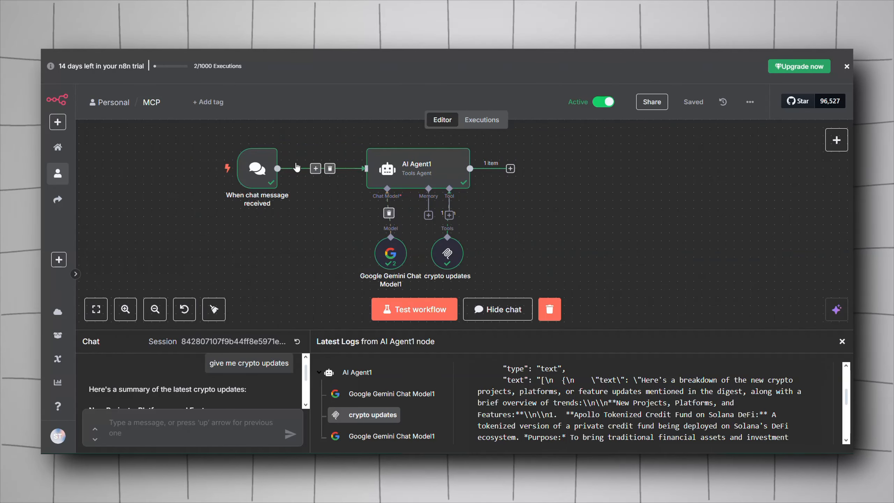
pyautogui.moveTo(482, 255); pyautogui.dragTo(595, 52)
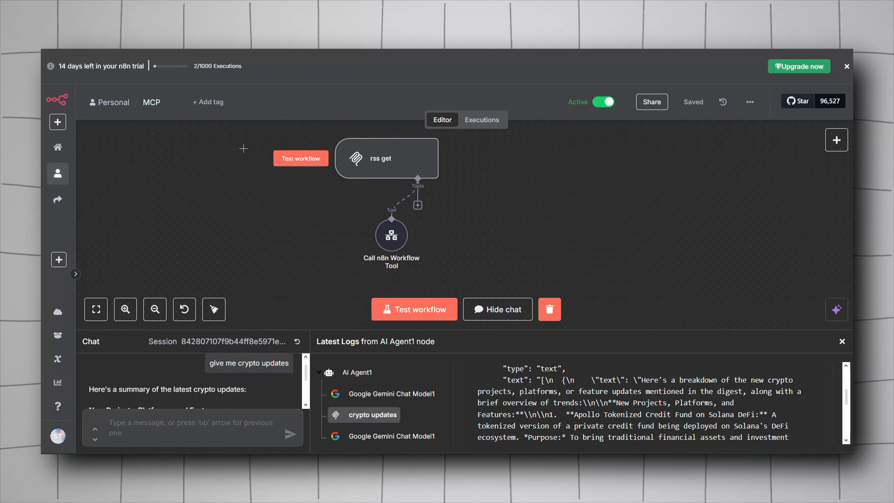
pyautogui.moveTo(375, 160); pyautogui.dragTo(365, 170)
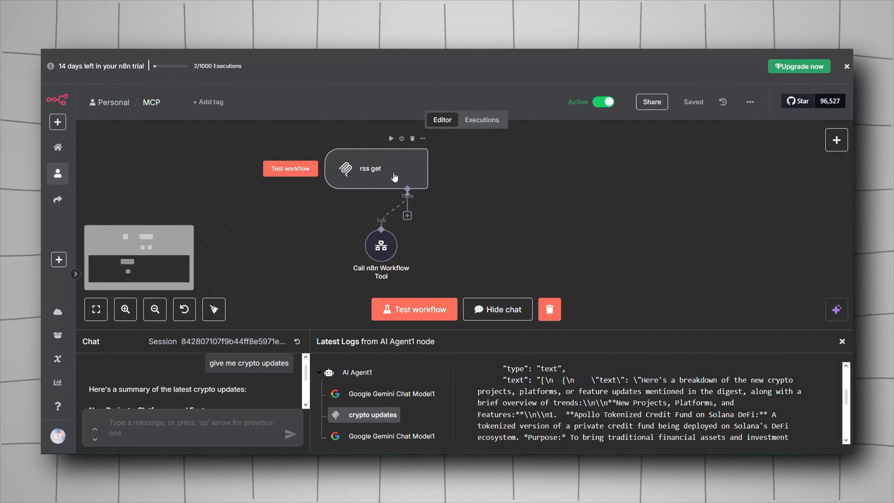
# Step: Search the available nodes for "mcp" to locate the MCP Server Trigger
pyautogui.rightClick(487, 194)
pyautogui.click(525, 206)
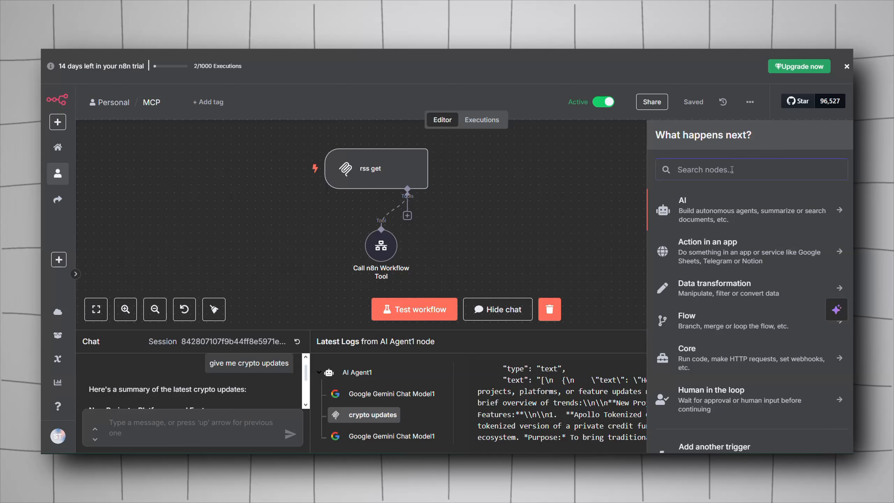
pyautogui.write('mcp')
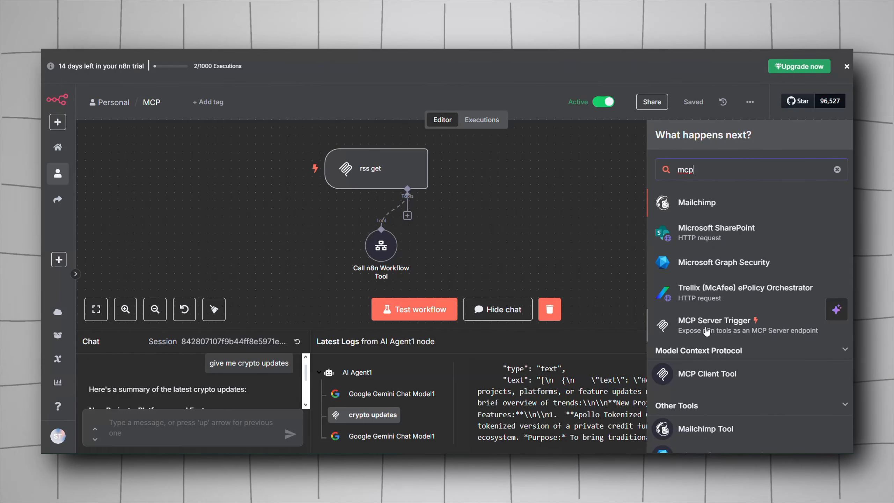
# Step: Open the rss get MCP server trigger and display its production URL
pyautogui.doubleClick(417, 174)
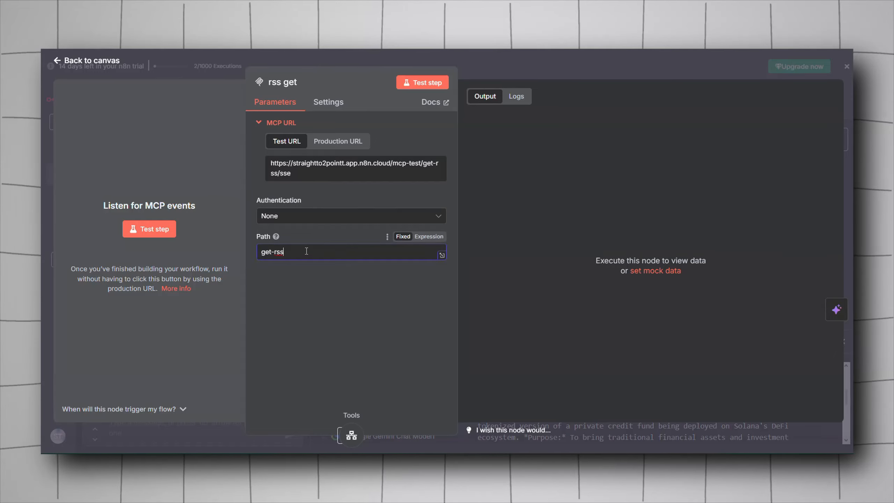
pyautogui.click(311, 143)
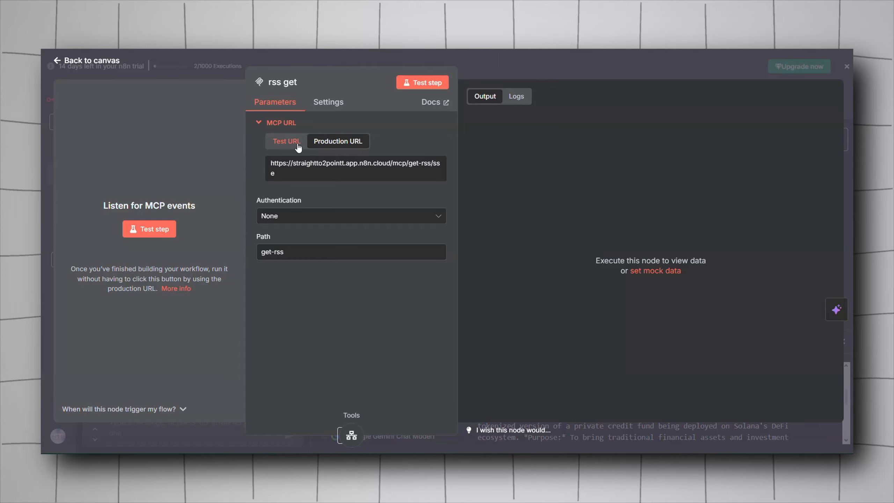
# Step: Copy the rss get trigger's production MCP URL and return to the canvas
pyautogui.click(292, 170)
pyautogui.press('Escape')
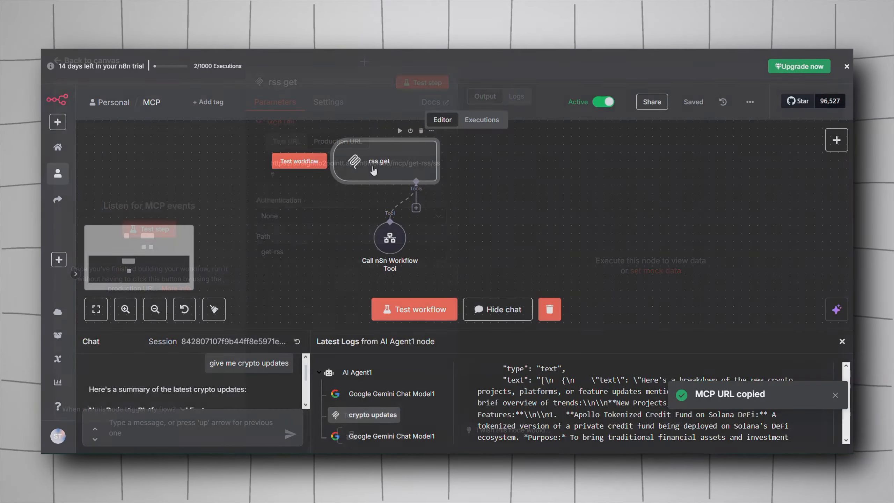
# Step: Browse the tools that can be attached to the rss get MCP server trigger
pyautogui.moveTo(427, 222); pyautogui.dragTo(483, 219)
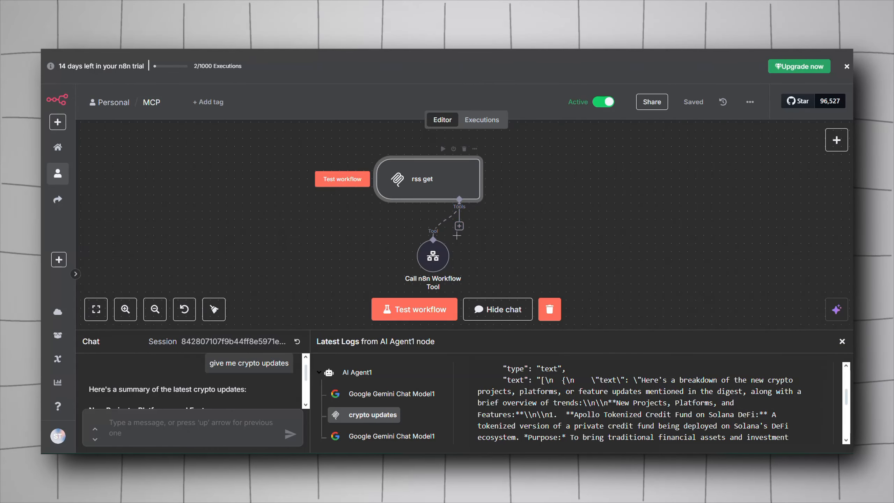
pyautogui.click(459, 227)
pyautogui.scroll(-5, 700, 292)
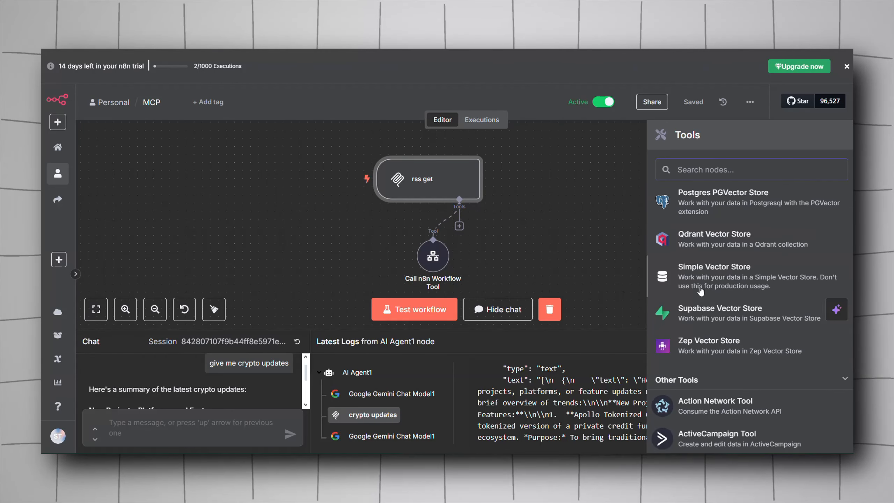
pyautogui.scroll(3, 700, 292)
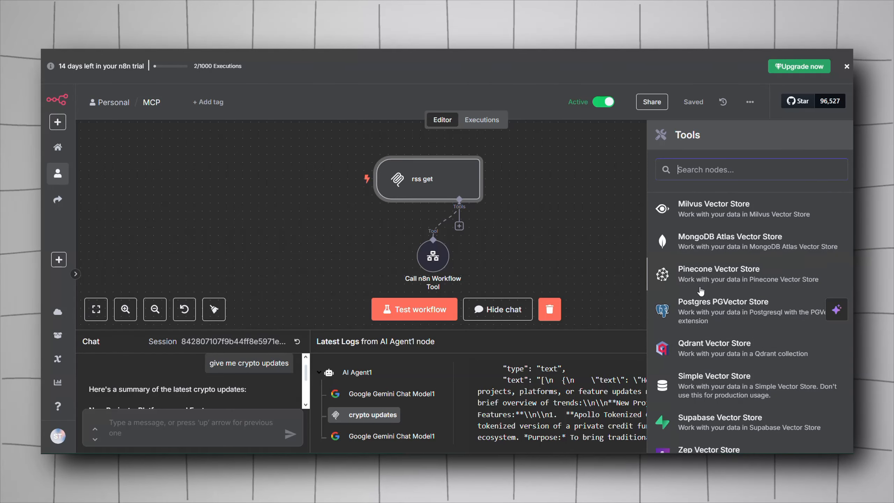
pyautogui.scroll(6, 700, 291)
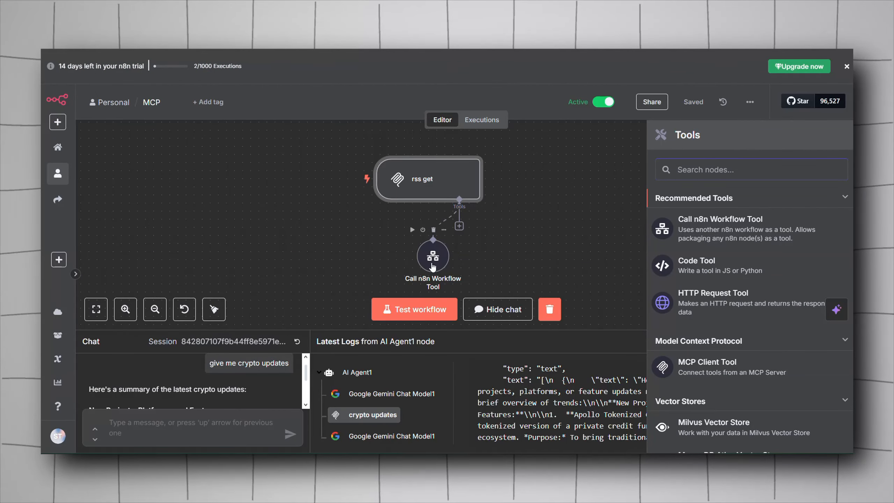
# Step: Review the Call n8n Workflow Tool's description, choose Database as its source and check the RSS workflow selection
pyautogui.doubleClick(432, 266)
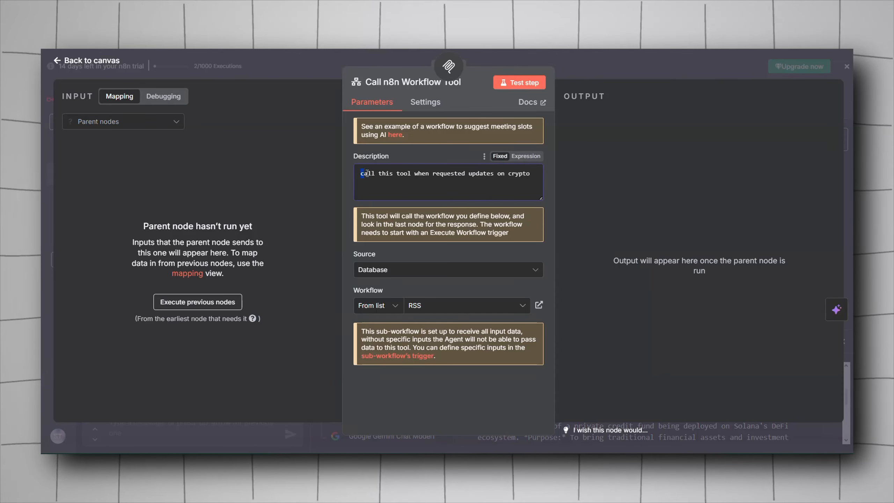
pyautogui.moveTo(366, 173); pyautogui.dragTo(526, 174)
pyautogui.click(469, 192)
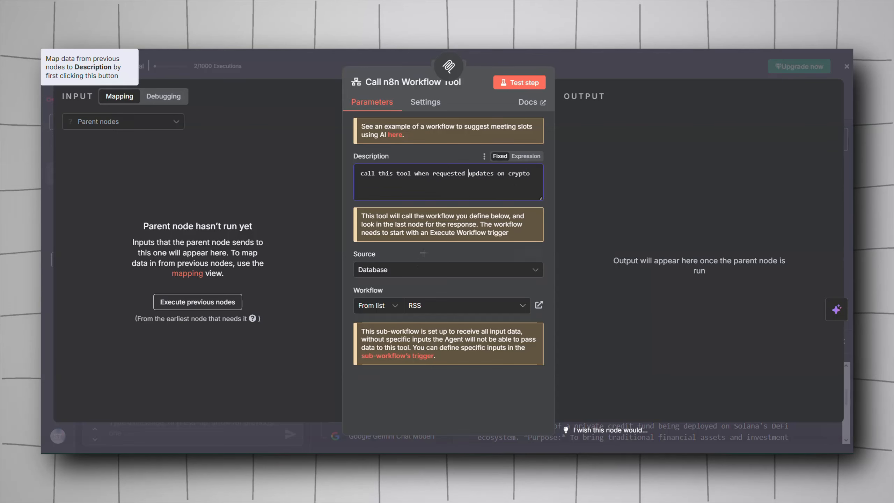
pyautogui.click(402, 270)
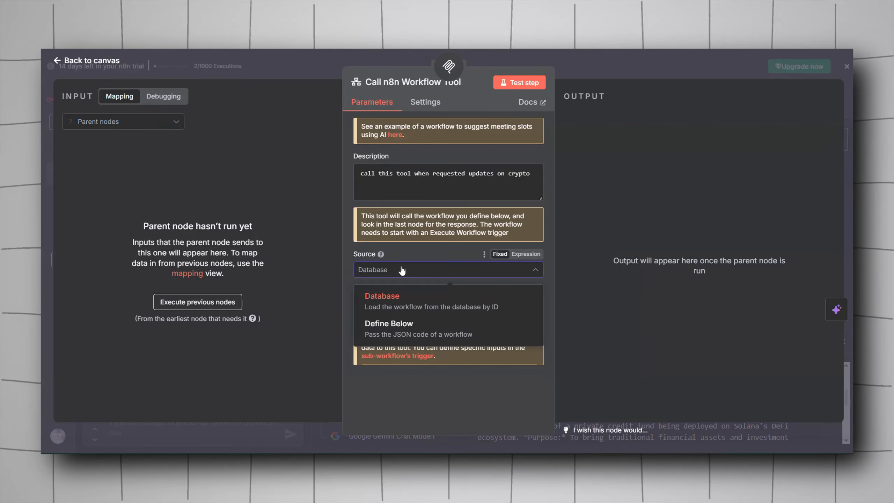
pyautogui.click(378, 307)
pyautogui.click(427, 306)
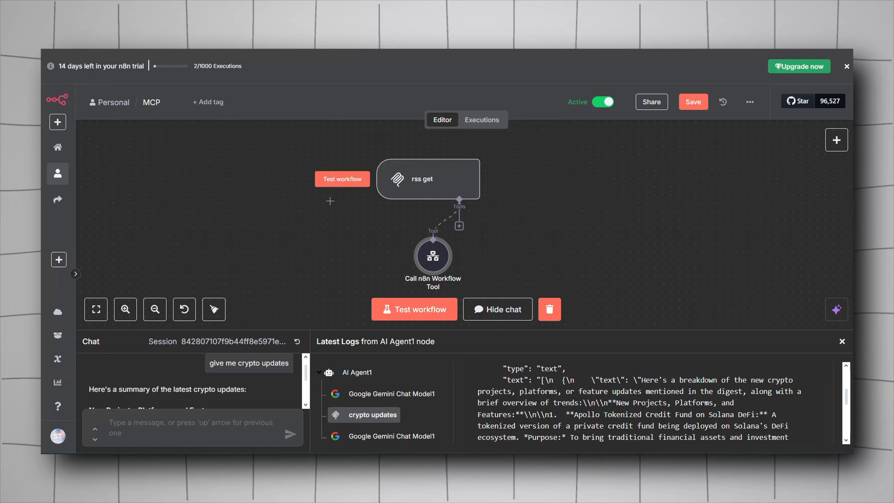
# Step: Return to the canvas and save the MCP workflow
pyautogui.moveTo(327, 220); pyautogui.dragTo(313, 232)
pyautogui.scroll(-4, 321, 239)
pyautogui.moveTo(374, 162); pyautogui.dragTo(344, 176)
pyautogui.moveTo(334, 240)
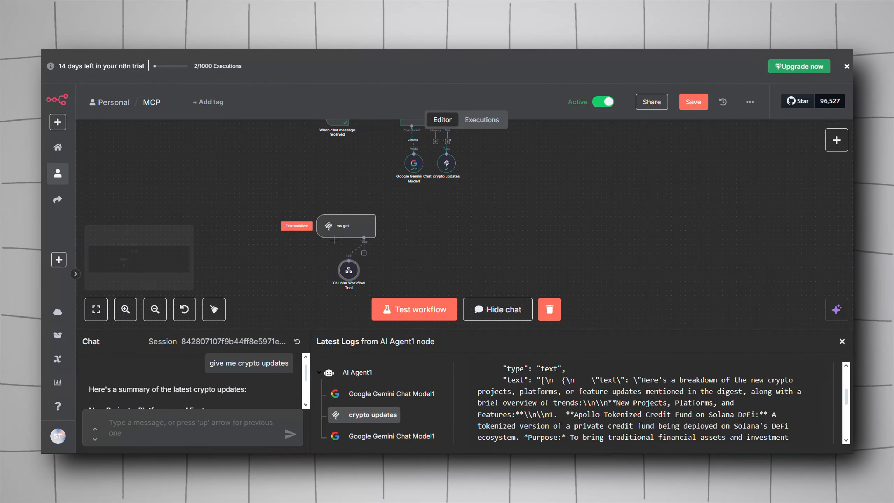
pyautogui.click(692, 102)
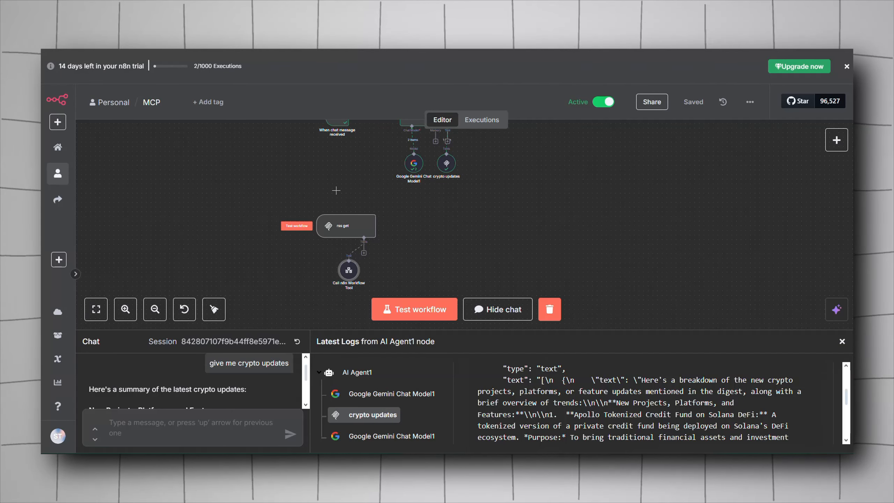
# Step: Search the available nodes for "cha" to locate the chat trigger and close the search
pyautogui.moveTo(333, 196); pyautogui.dragTo(366, 169)
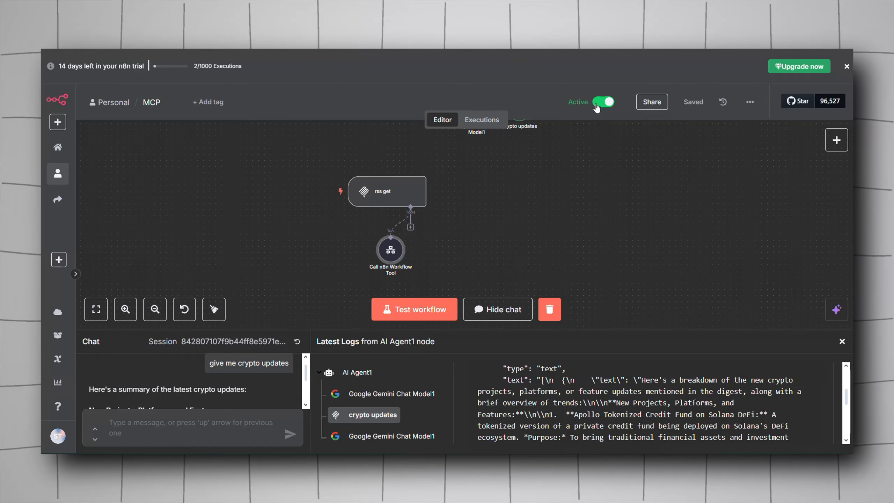
pyautogui.scroll(2, 553, 173)
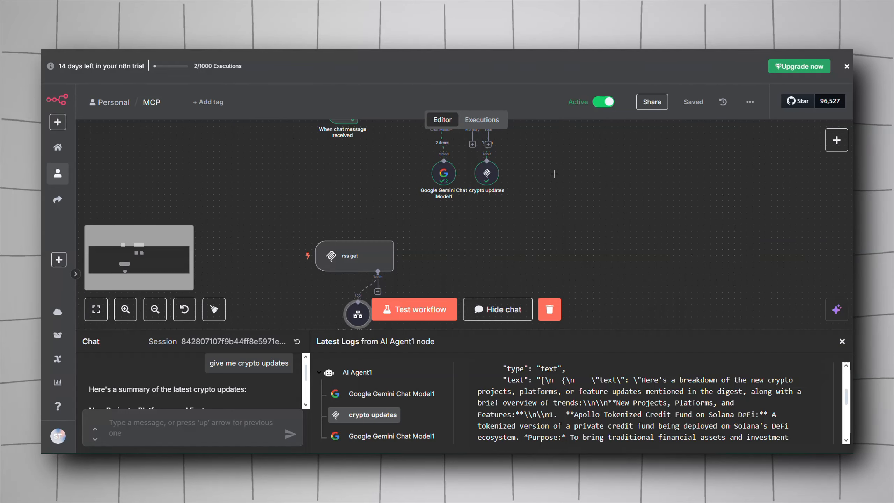
pyautogui.hscroll(3, 554, 174)
pyautogui.scroll(2, 553, 173)
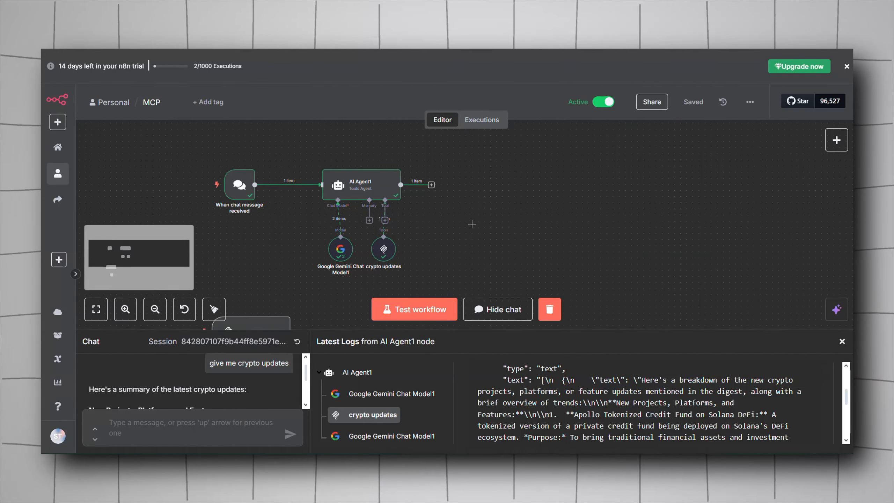
pyautogui.rightClick(490, 197)
pyautogui.click(510, 202)
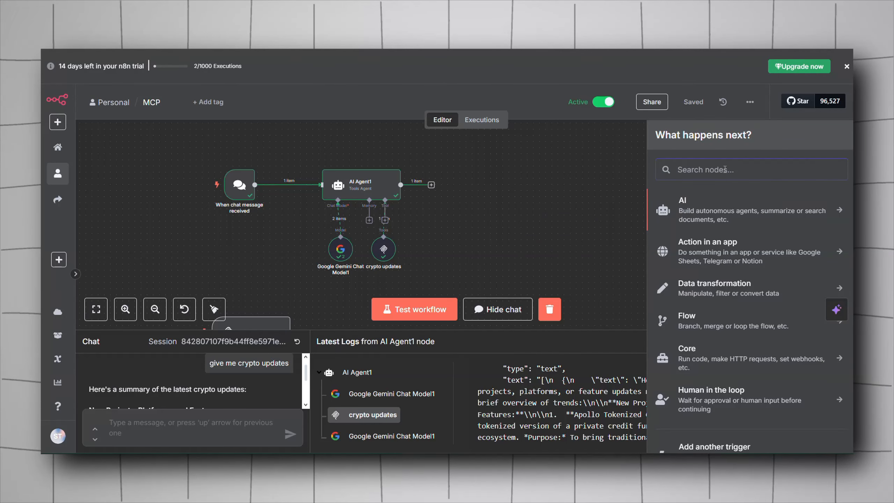
pyautogui.write('cha')
pyautogui.click(494, 232)
# Step: Inspect the When chat message received trigger's parameters and return to the canvas
pyautogui.doubleClick(246, 181)
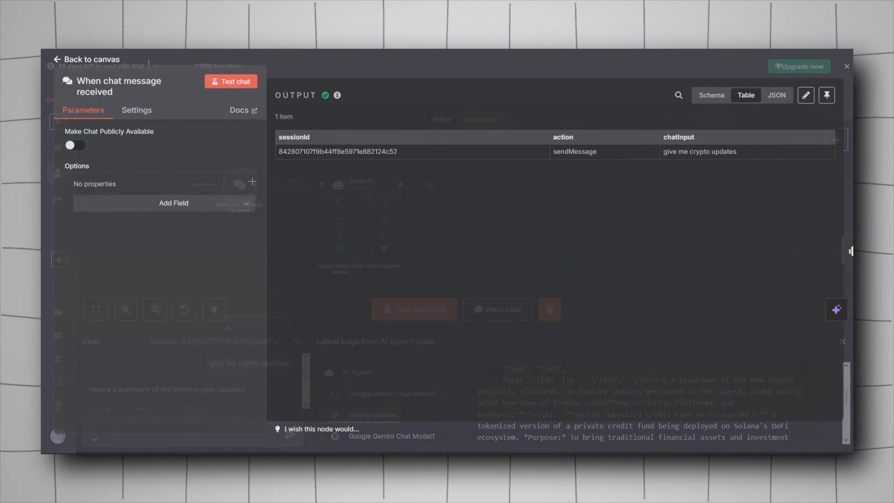
pyautogui.press('Escape')
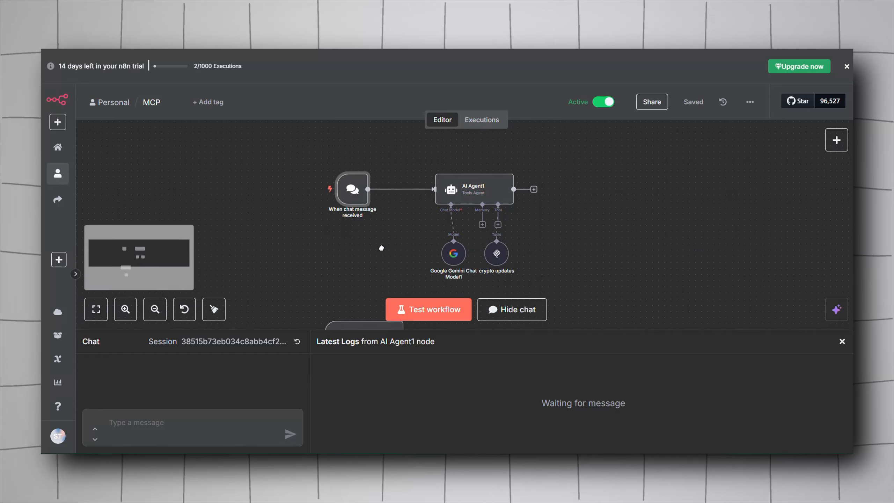
pyautogui.click(599, 205)
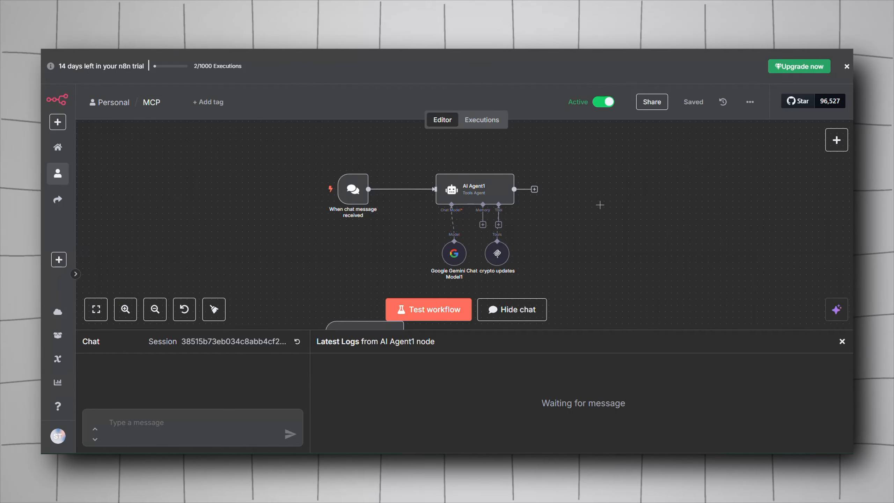
# Step: Search the available nodes for "ai" to locate the AI Agent and close the search
pyautogui.press('Tab')
pyautogui.write('ai')
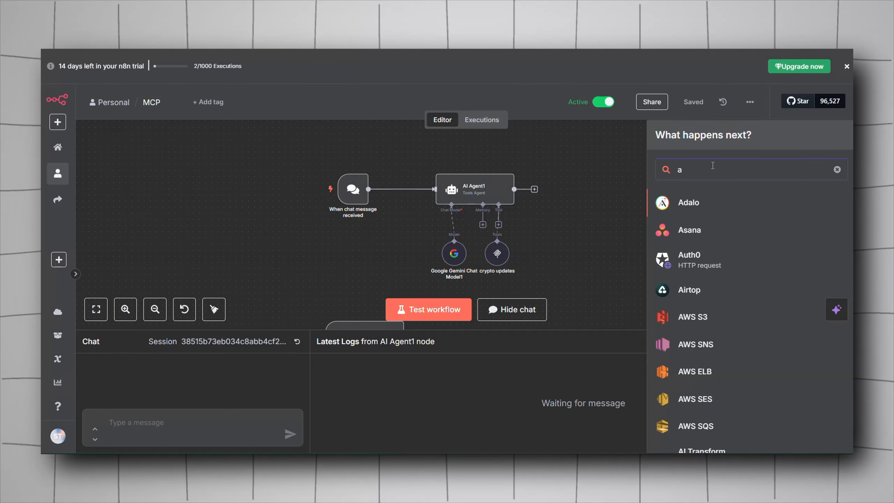
pyautogui.press('Escape')
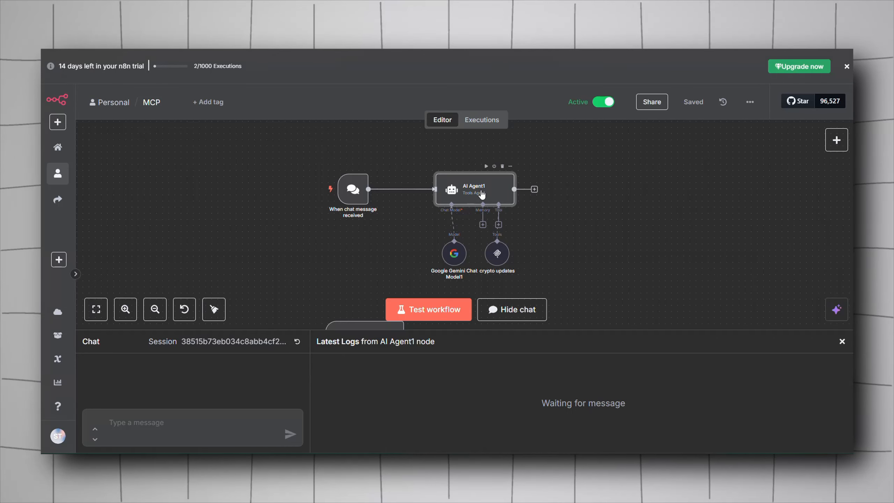
# Step: Examine AI Agent1's prompt source, its system message about the crypto updates tool, and the additional options it offers
pyautogui.doubleClick(475, 190)
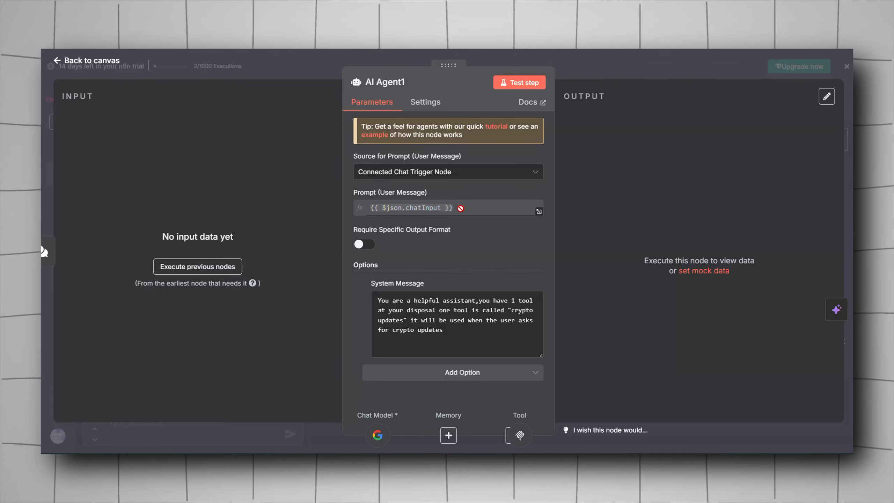
pyautogui.click(241, 69)
pyautogui.doubleClick(451, 192)
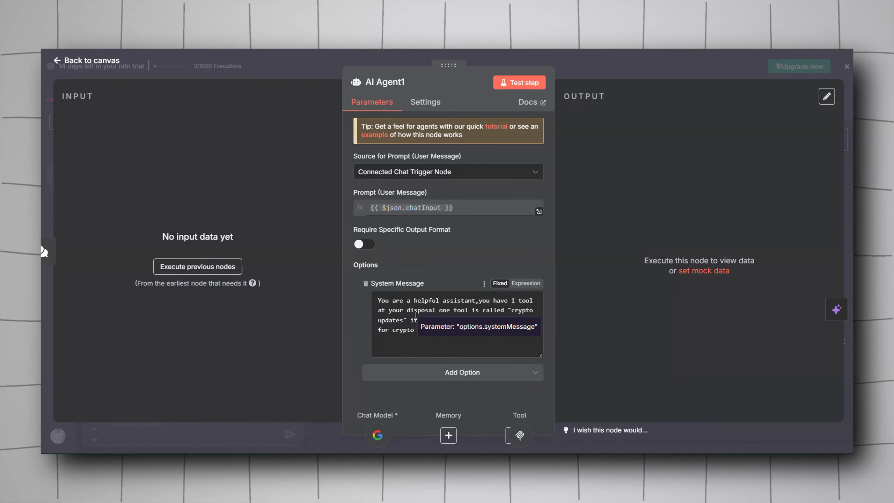
pyautogui.click(452, 373)
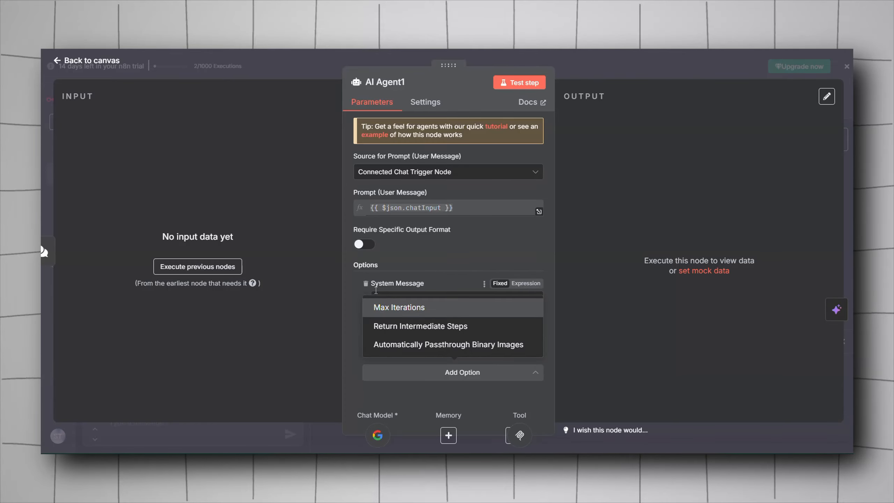
pyautogui.click(415, 276)
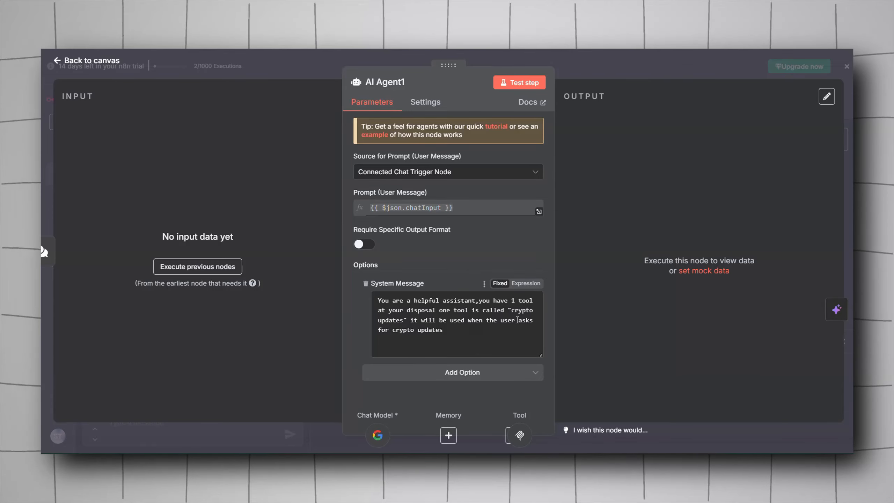
pyautogui.tripleClick(449, 339)
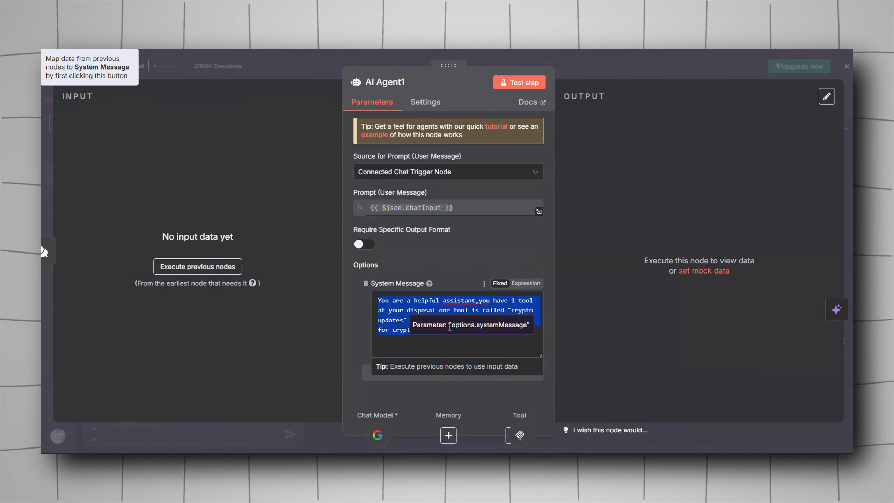
pyautogui.click(489, 318)
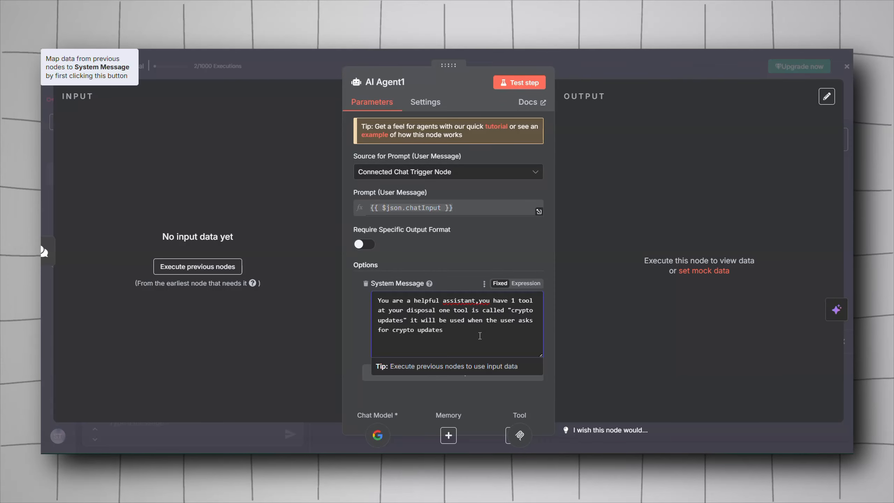
pyautogui.click(404, 405)
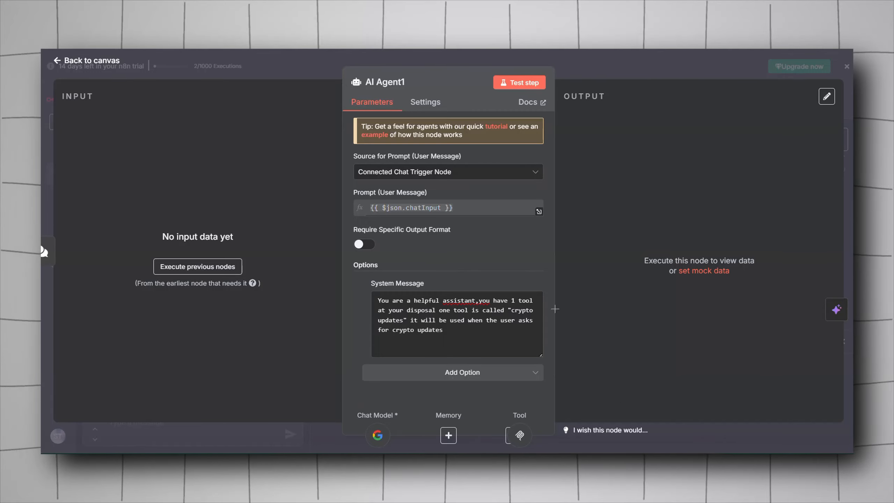
# Step: Open the agent's Google Gemini chat model, view the form for creating a new credential, and close the form unsaved
pyautogui.click(376, 436)
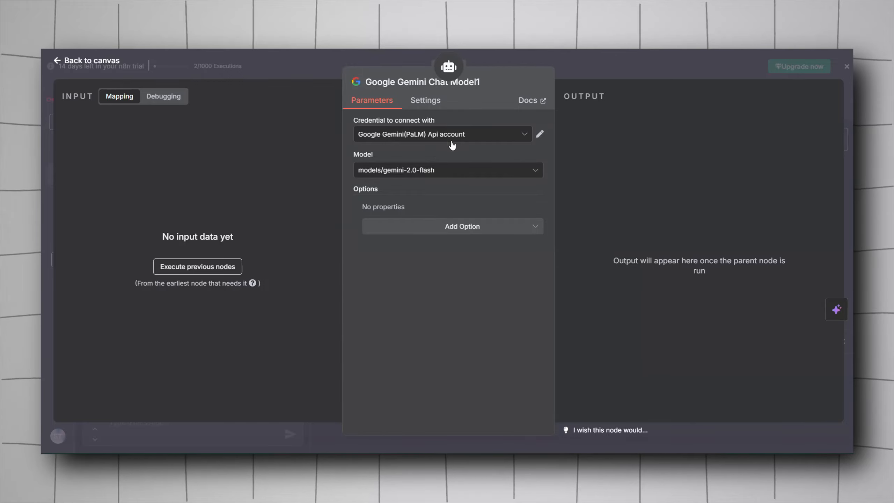
pyautogui.click(524, 136)
pyautogui.click(444, 194)
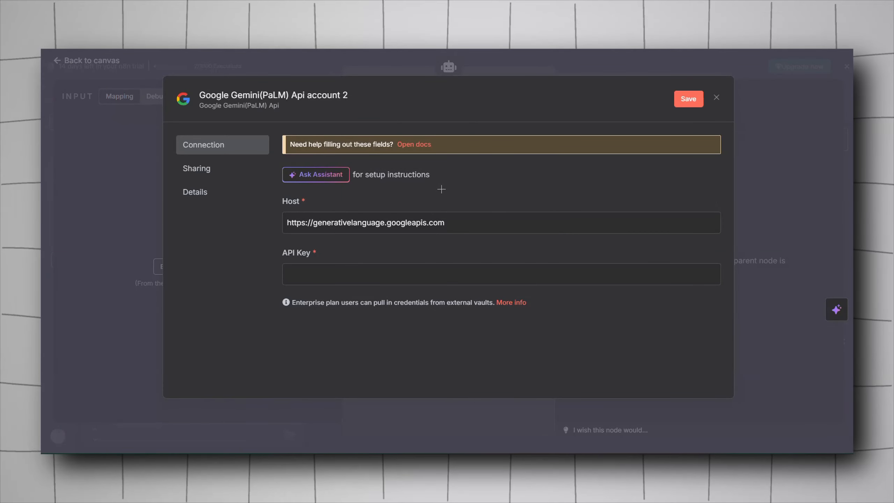
pyautogui.click(716, 97)
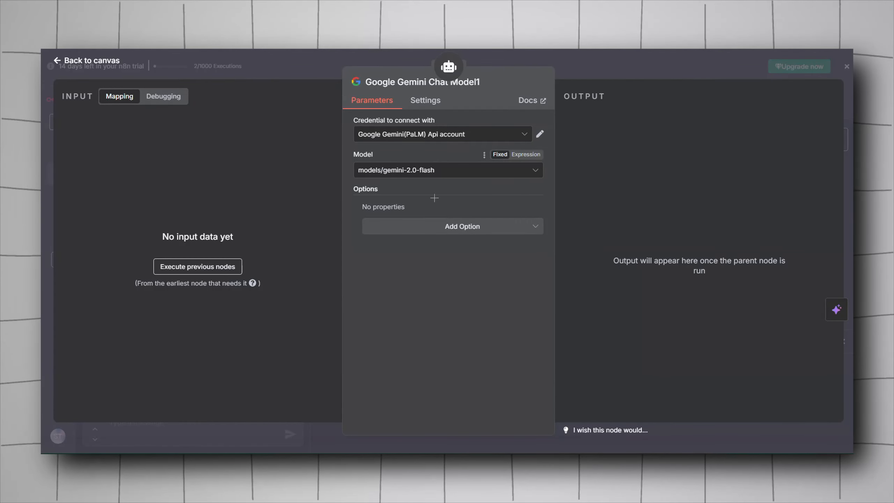
# Step: Select models/gemini-2.0-flash as the Gemini chat model's model and return to the canvas
pyautogui.click(413, 174)
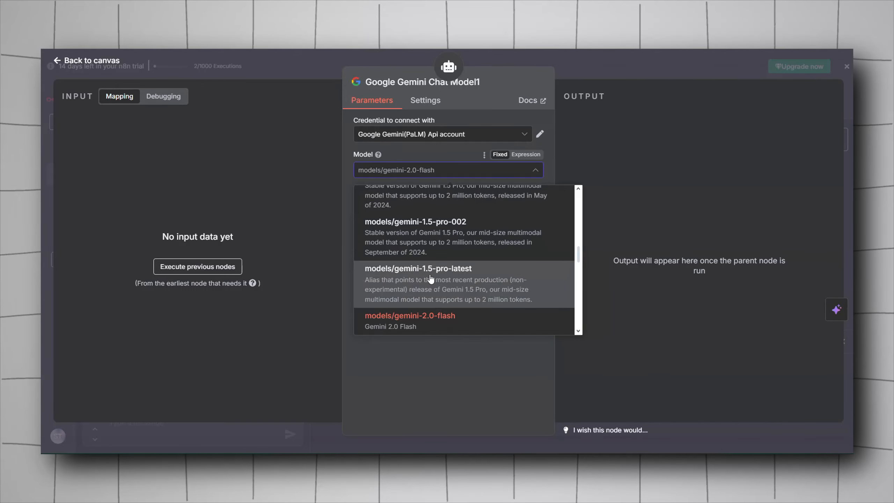
pyautogui.click(425, 327)
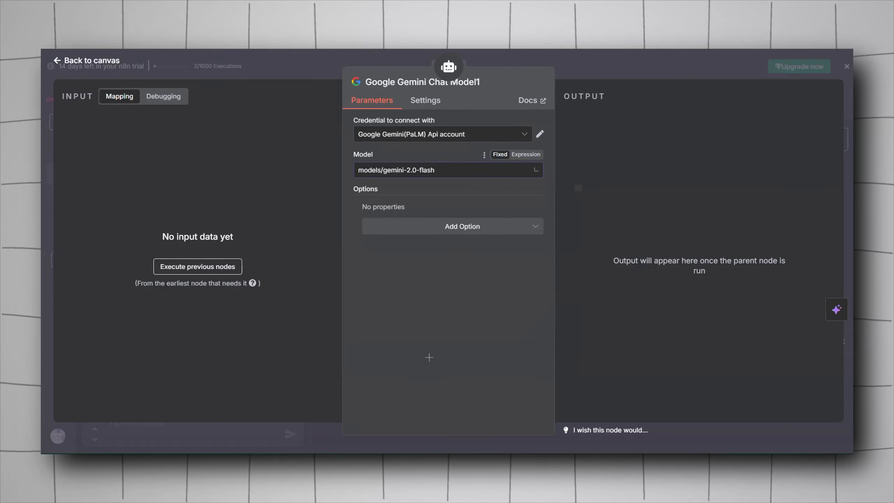
pyautogui.click(319, 74)
# Step: View the tools that can be added to AI Agent1, including the MCP Client Tool, and close the list
pyautogui.doubleClick(474, 190)
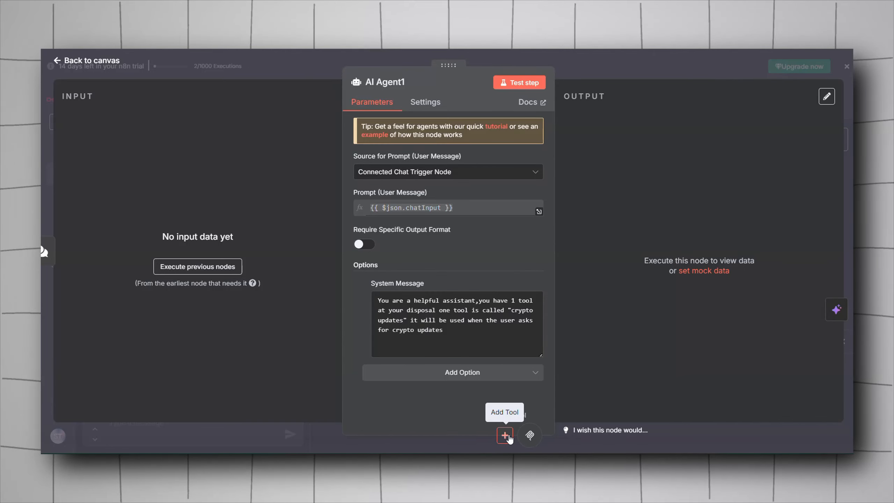
pyautogui.click(506, 436)
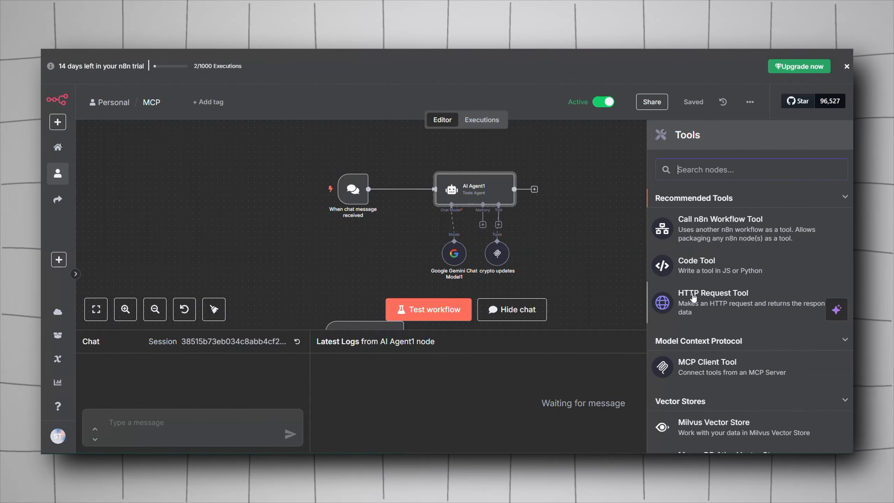
pyautogui.click(571, 292)
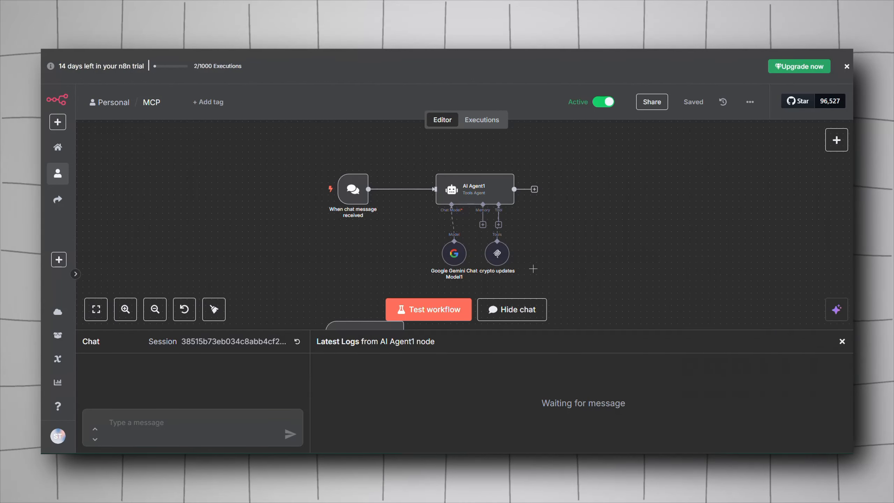
# Step: Compare the crypto updates tool's SSE endpoint with the production URL of the rss get MCP trigger
pyautogui.doubleClick(496, 254)
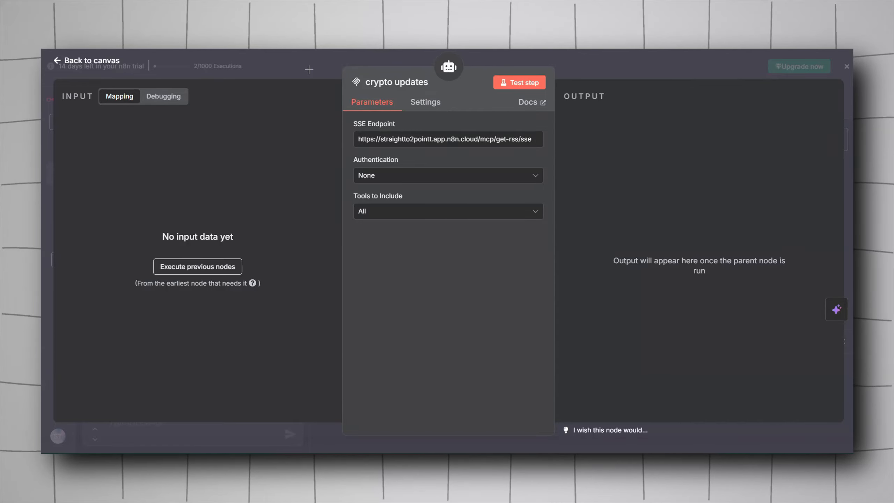
pyautogui.press('Escape')
pyautogui.scroll(-3, 364, 231)
pyautogui.doubleClick(364, 231)
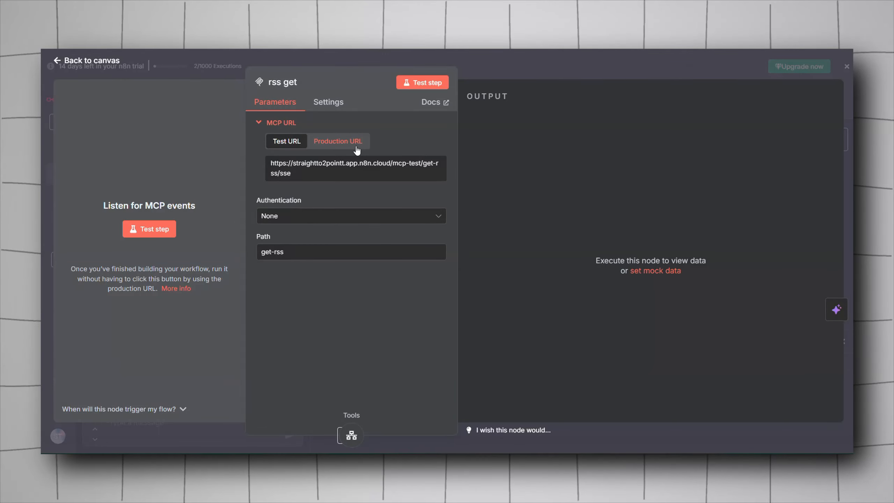
pyautogui.click(354, 144)
pyautogui.press('Escape')
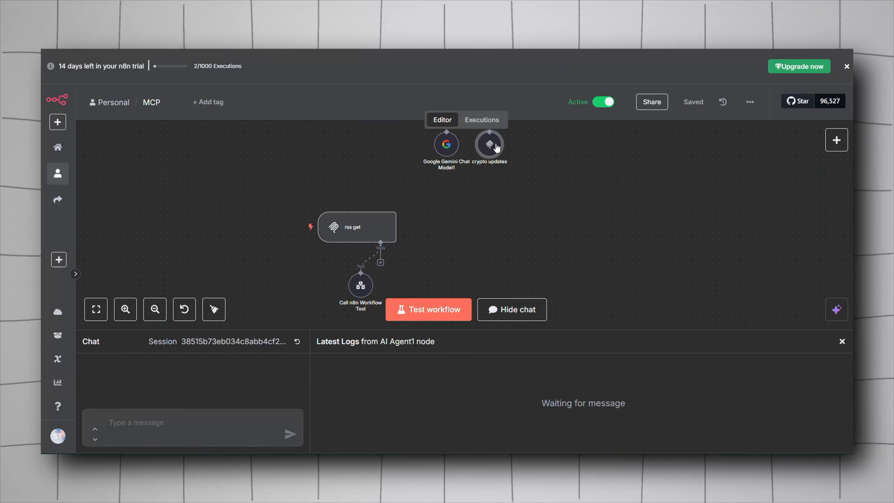
# Step: Check the authentication settings of the crypto updates tool and the rss get trigger, plus the tool's Tools to Include setting
pyautogui.doubleClick(489, 143)
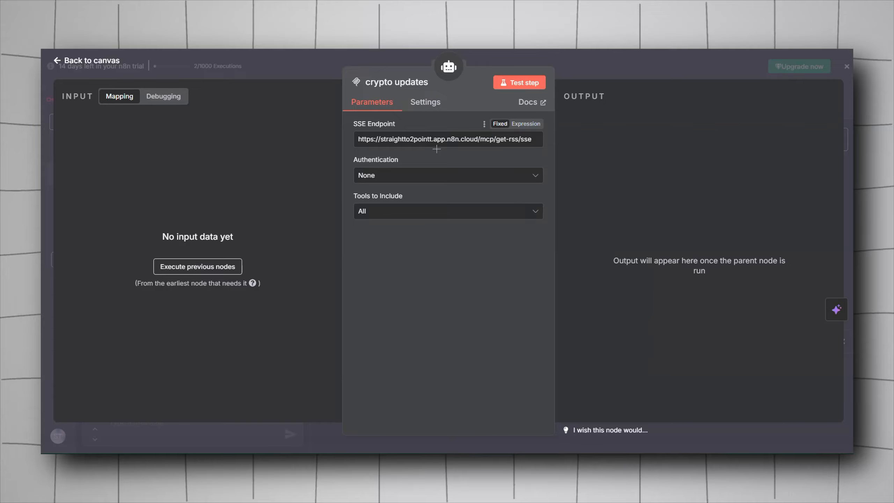
pyautogui.press('Escape')
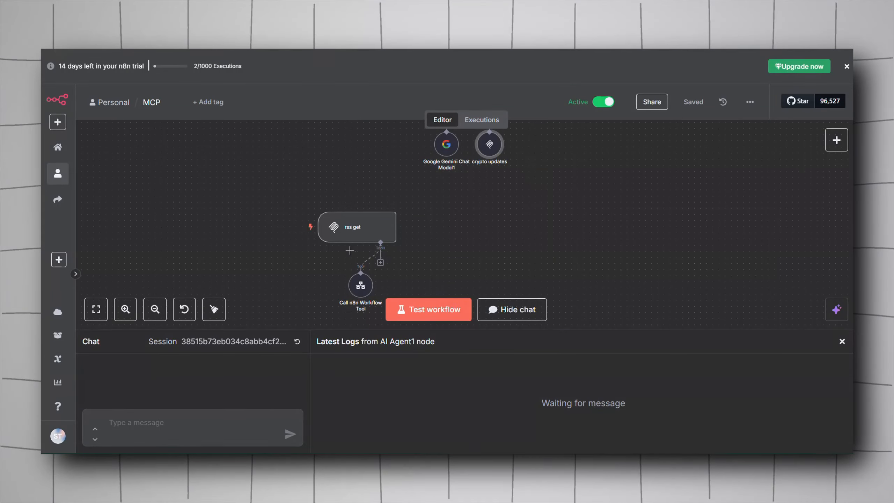
pyautogui.doubleClick(364, 232)
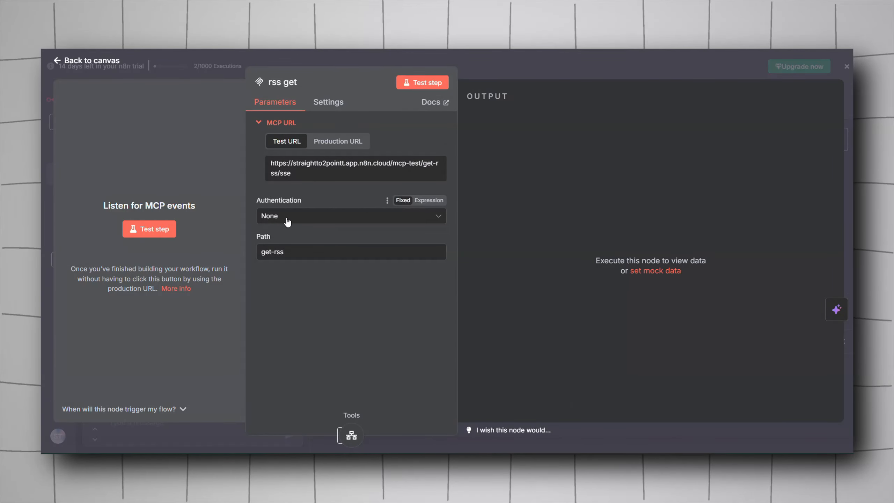
pyautogui.click(92, 61)
pyautogui.doubleClick(490, 143)
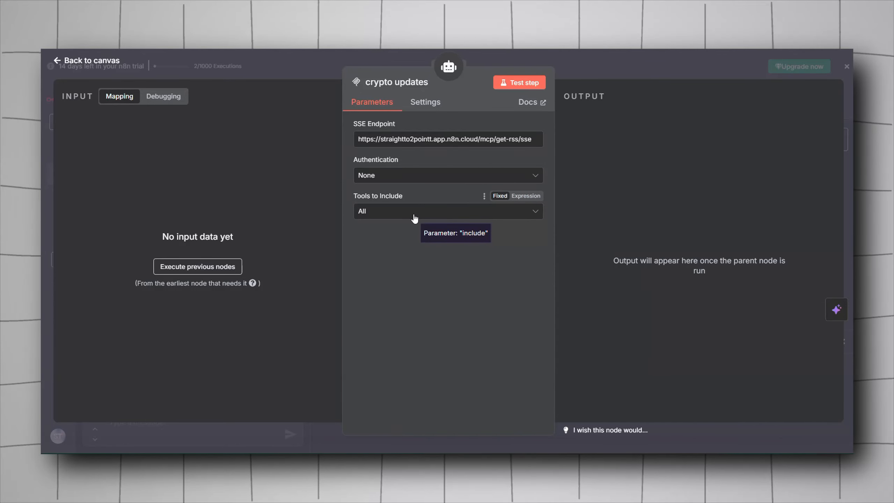
pyautogui.press('Escape')
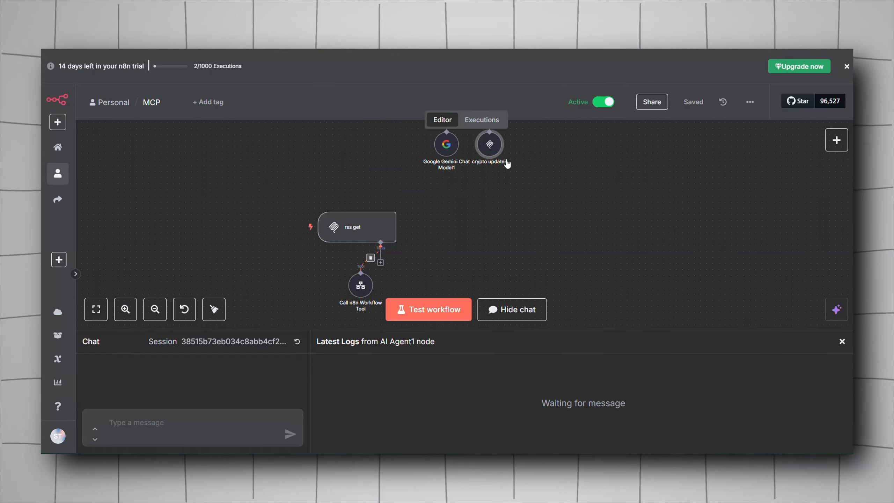
# Step: Switch the crypto updates tool's Tools to Include to Selected, view the selectable tools, and set it back to All
pyautogui.doubleClick(498, 153)
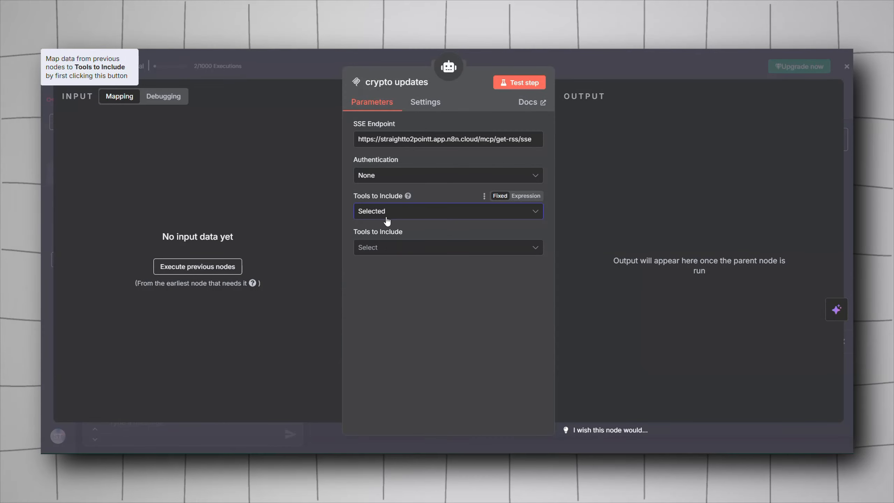
pyautogui.click(389, 246)
pyautogui.press('Escape')
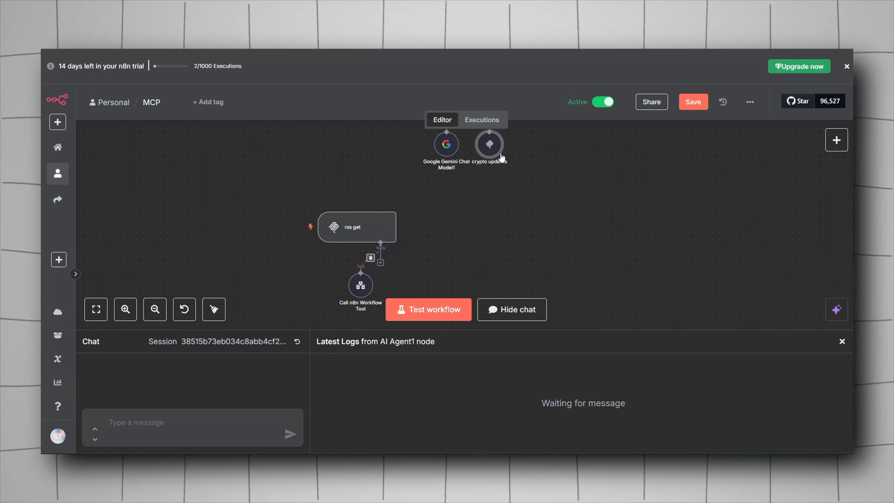
pyautogui.doubleClick(498, 143)
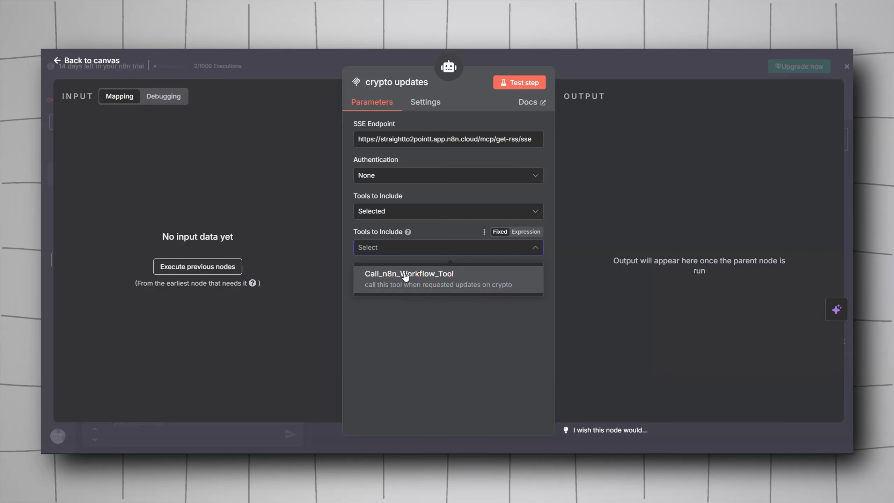
pyautogui.click(401, 213)
pyautogui.click(395, 243)
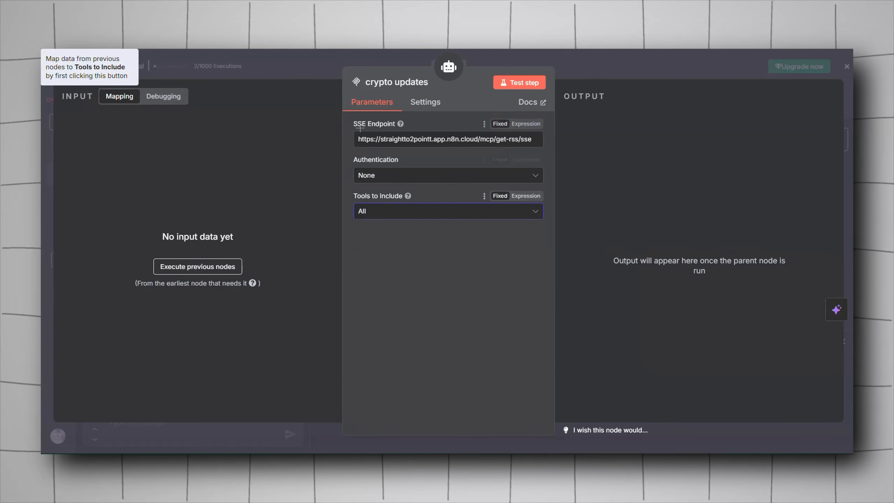
pyautogui.click(297, 71)
# Step: Save the MCP workflow and send the chat message "give me updates about crypto" to the agent
pyautogui.moveTo(600, 227); pyautogui.dragTo(627, 258)
pyautogui.moveTo(612, 200); pyautogui.dragTo(620, 230)
pyautogui.hotkey('ctrl', 's')
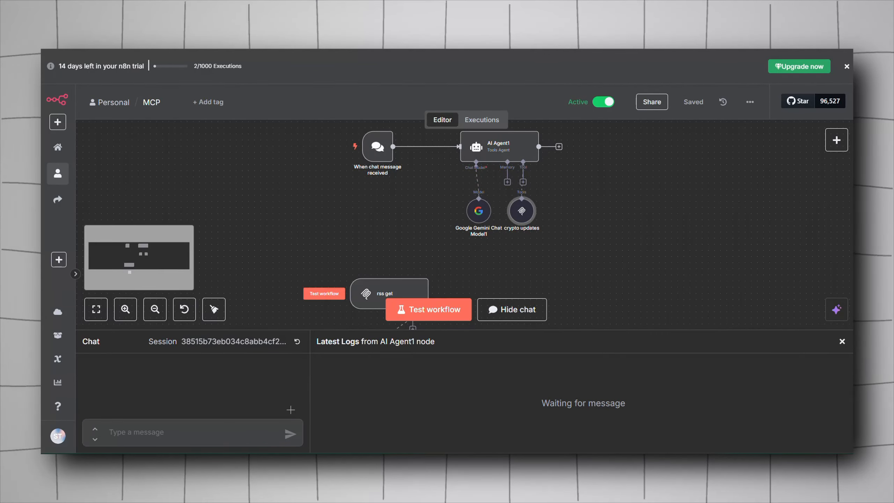
pyautogui.click(185, 432)
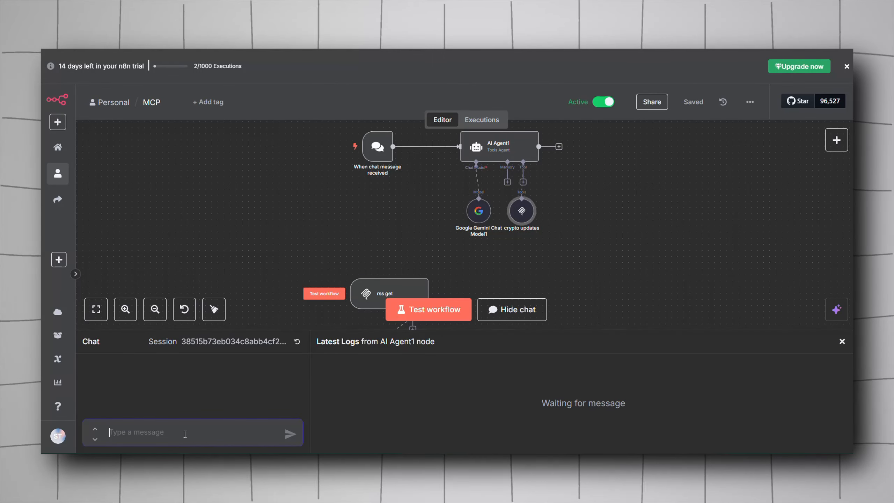
pyautogui.write('give me updates about cr')
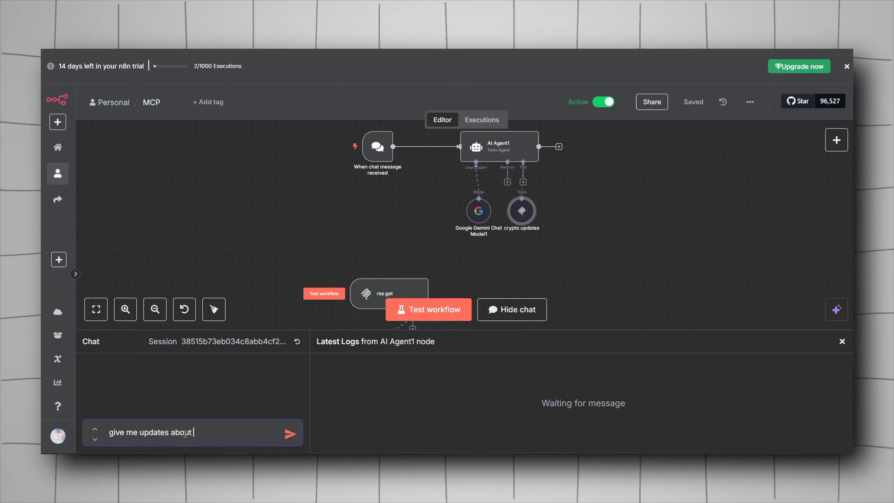
pyautogui.click(292, 434)
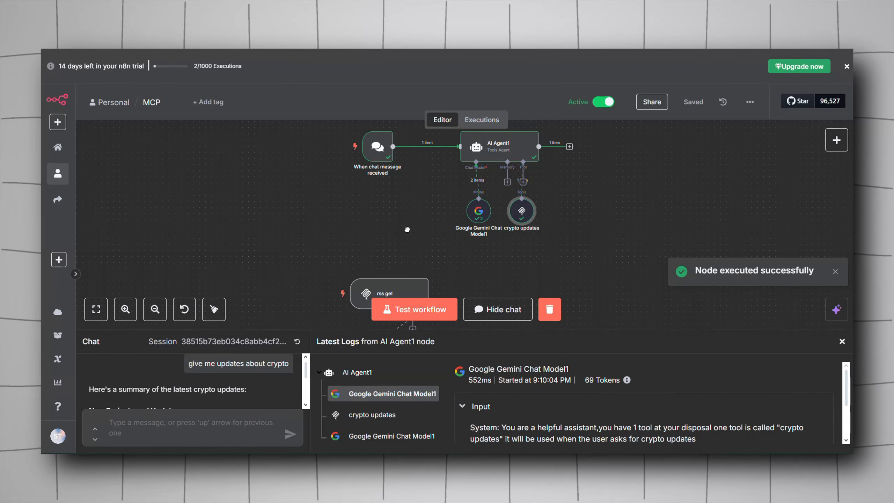
# Step: Enlarge the chat and log area, examine the crypto updates call's input, and open the RSS workflow's When Executed by Another Workflow trigger
pyautogui.scroll(-5, 407, 229)
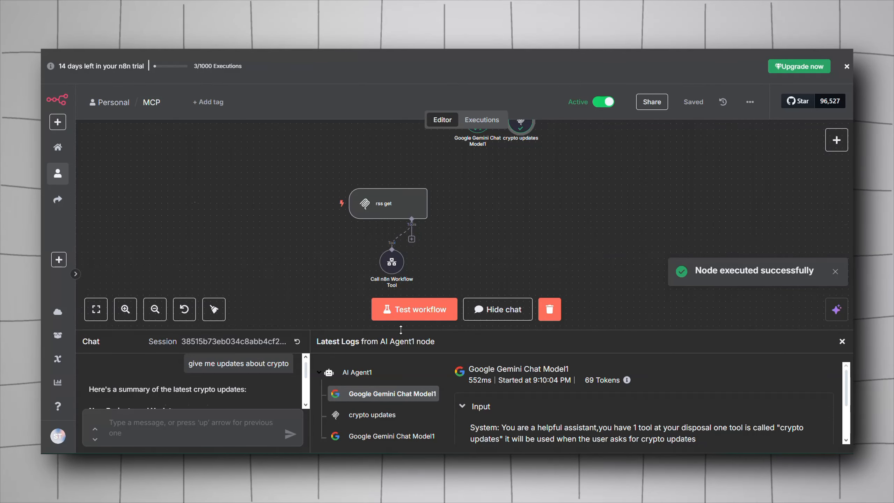
pyautogui.moveTo(400, 329); pyautogui.dragTo(401, 213)
pyautogui.click(366, 306)
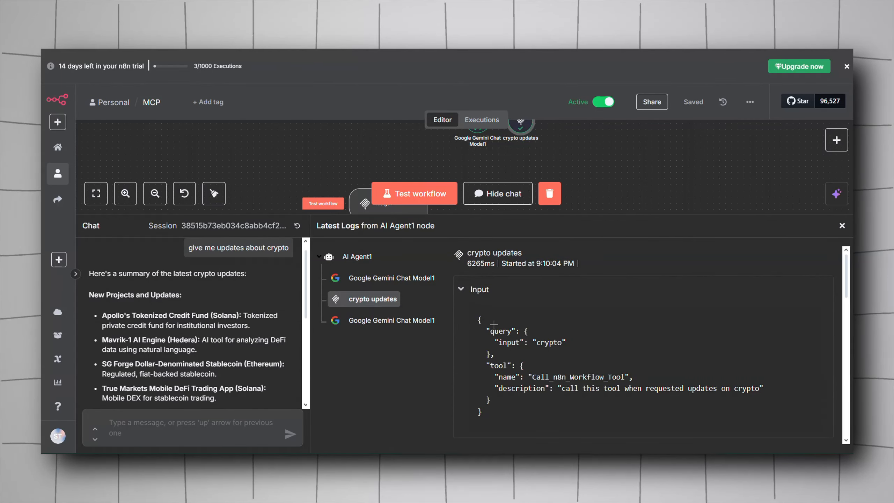
pyautogui.scroll(-2, 510, 292)
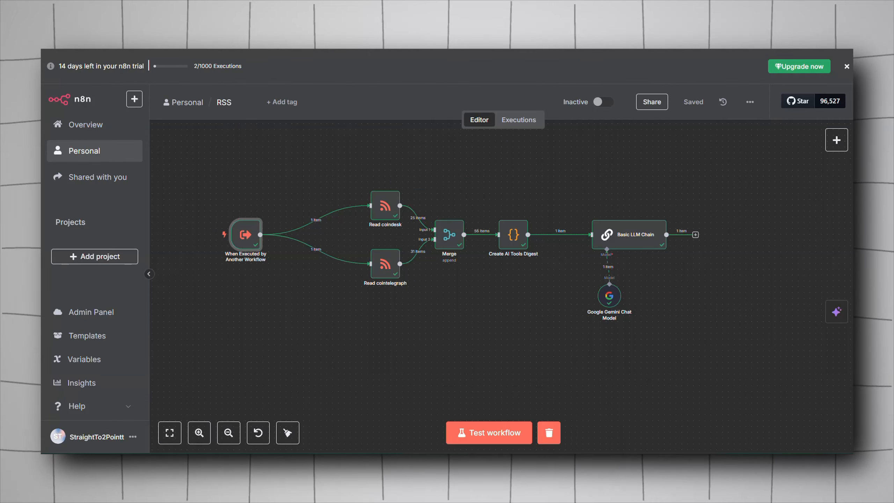
pyautogui.doubleClick(237, 225)
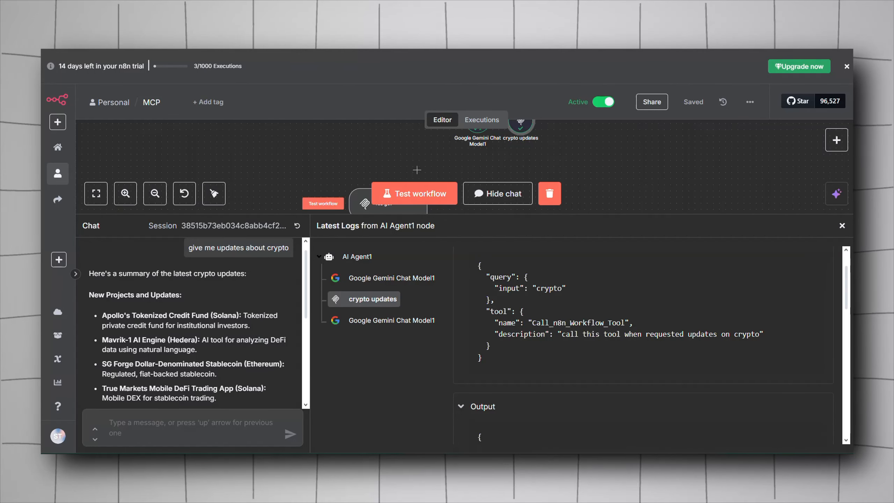
# Step: Read the crypto updates tool's output in the agent's logs and the agent's full reply in the chat
pyautogui.scroll(-3, 416, 171)
pyautogui.scroll(-1, 400, 178)
pyautogui.scroll(-3, 518, 324)
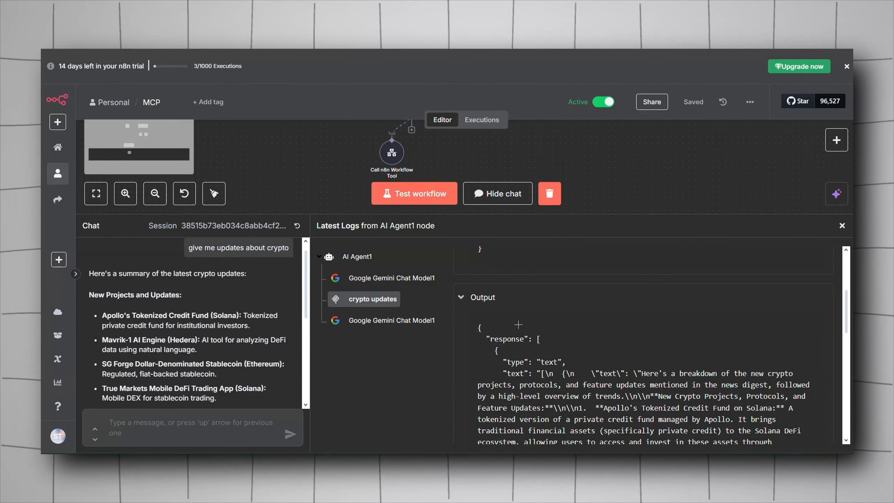
pyautogui.scroll(-2, 590, 318)
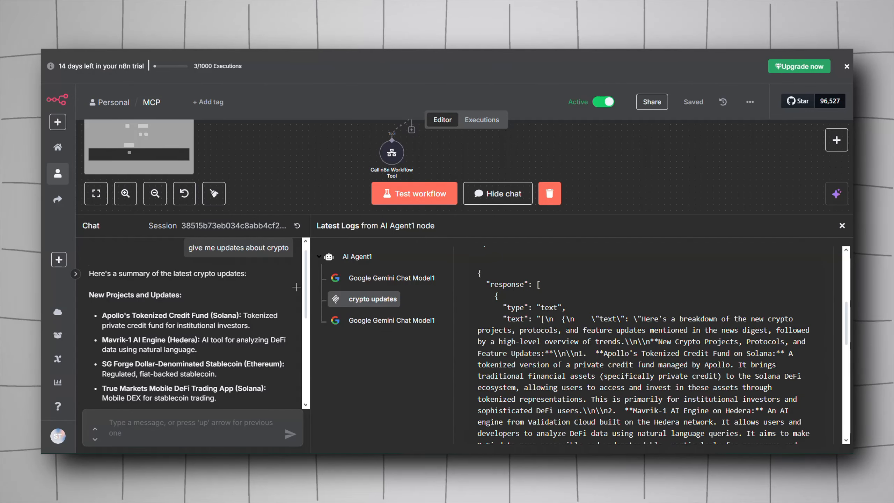
pyautogui.scroll(-1, 304, 281)
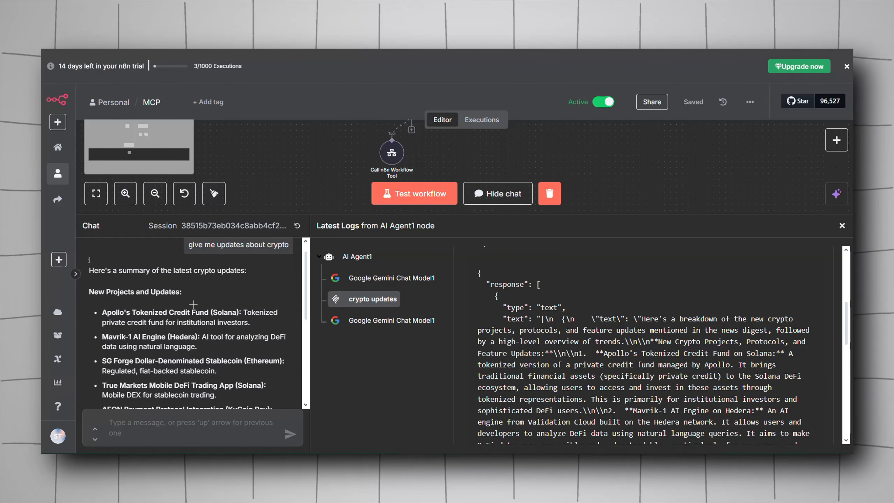
pyautogui.scroll(-5, 177, 310)
pyautogui.scroll(-2, 177, 311)
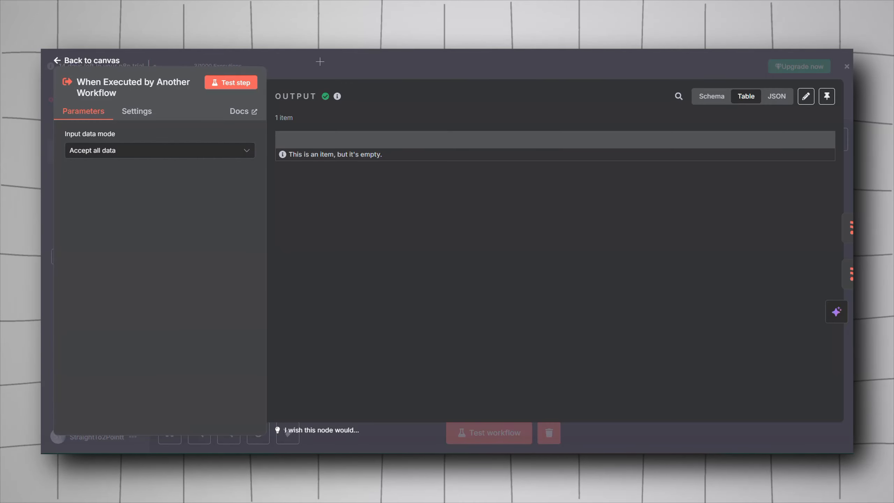
# Step: Open the RSS workflow's execution history and examine the Basic LLM Chain node in the May 20, 21:10:04 run
pyautogui.click(319, 61)
pyautogui.click(519, 120)
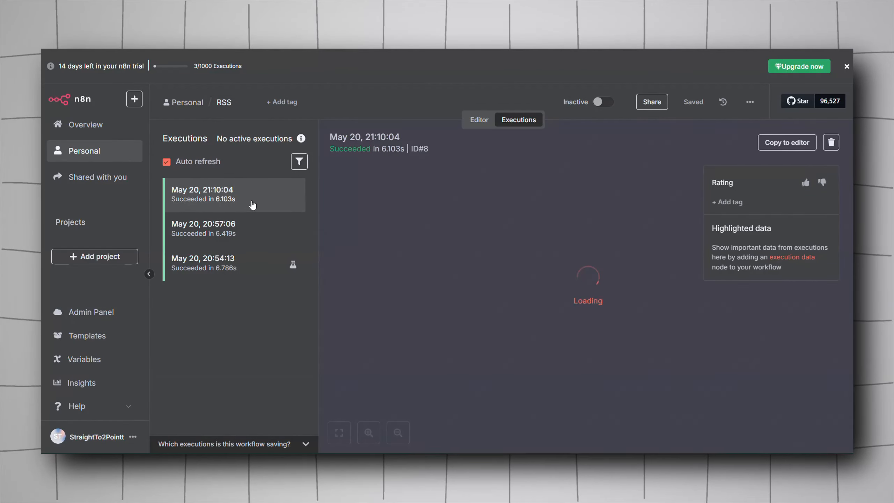
pyautogui.hscroll(5, 445, 192)
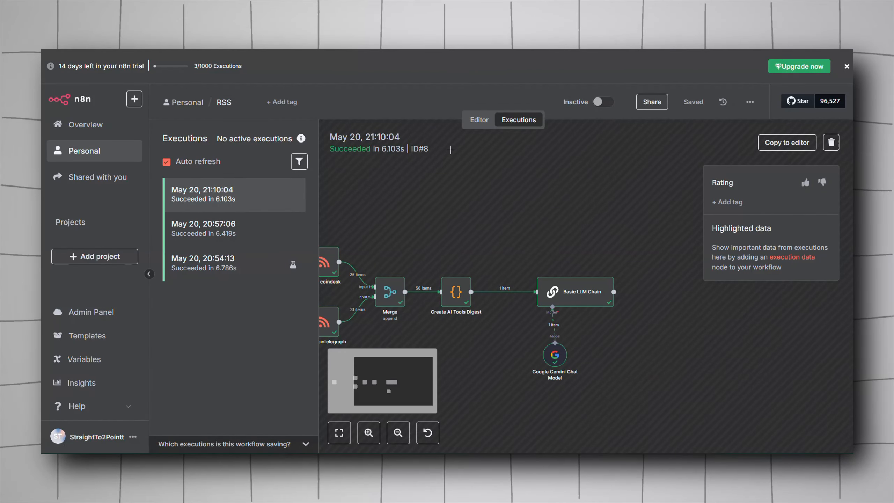
pyautogui.doubleClick(583, 297)
pyautogui.moveTo(628, 155); pyautogui.dragTo(788, 213)
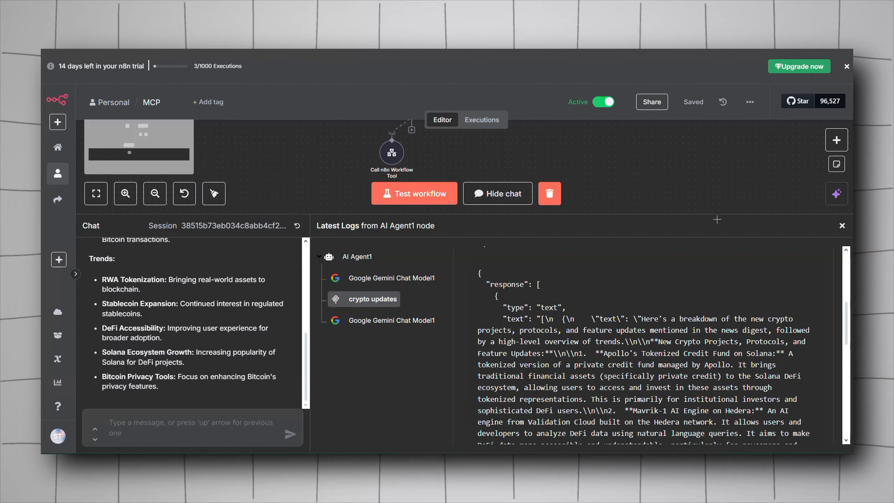
# Step: Hide the MCP workflow's chat and logs, and align the Call n8n Workflow Tool node directly beneath rss get's tool connector
pyautogui.click(842, 225)
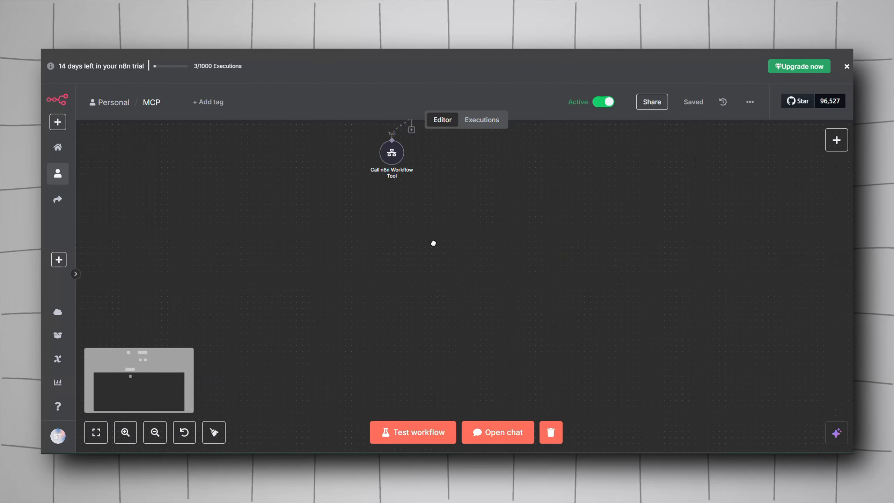
pyautogui.scroll(5, 444, 296)
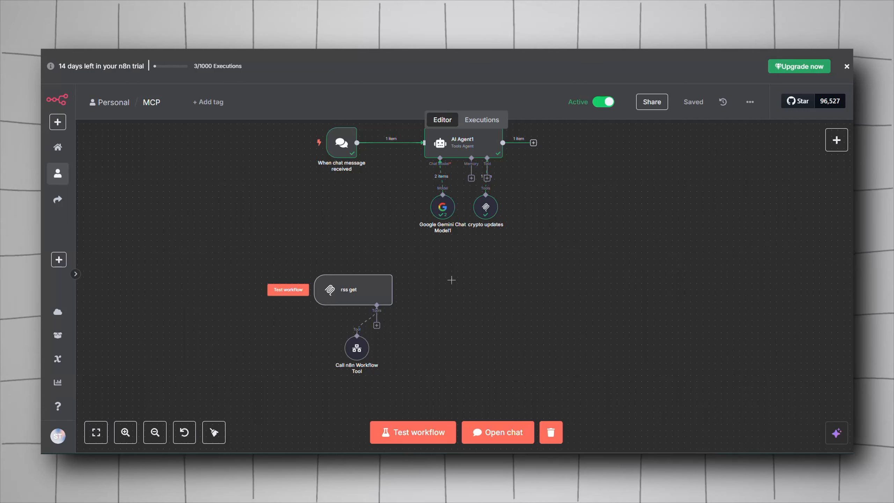
pyautogui.moveTo(452, 280); pyautogui.dragTo(430, 283)
pyautogui.moveTo(328, 298); pyautogui.dragTo(336, 297)
pyautogui.moveTo(334, 351); pyautogui.dragTo(359, 351)
pyautogui.moveTo(444, 328); pyautogui.dragTo(418, 343)
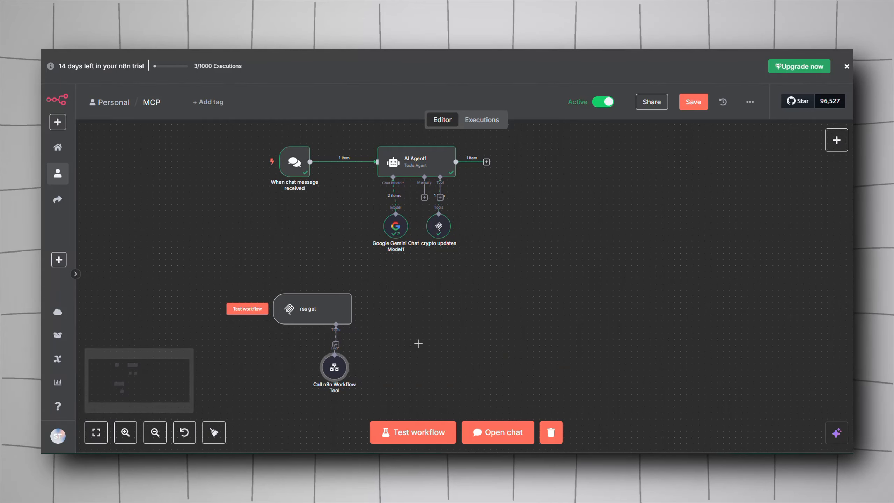